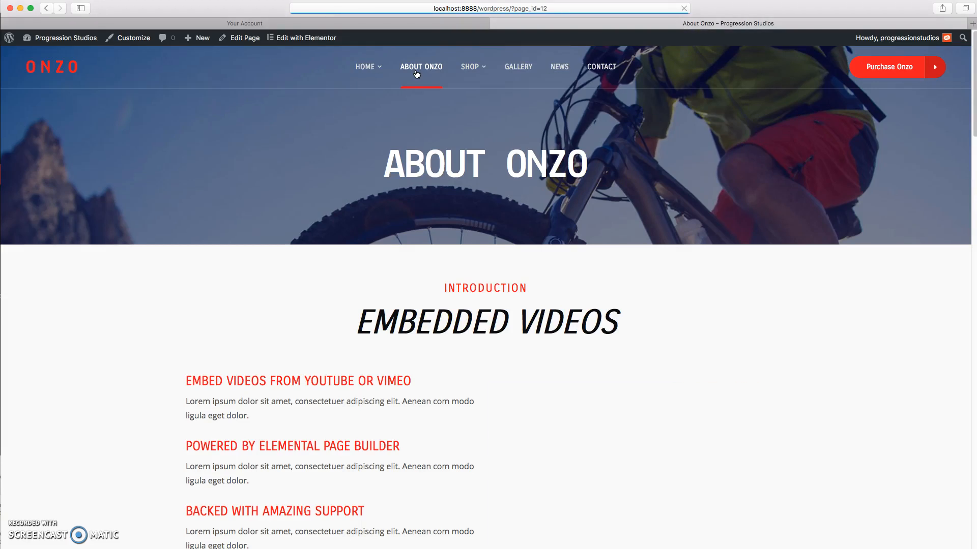
# Look through the About Onzo page and open it for editing in Elementor.
pyautogui.scroll(-15, 382, 387)
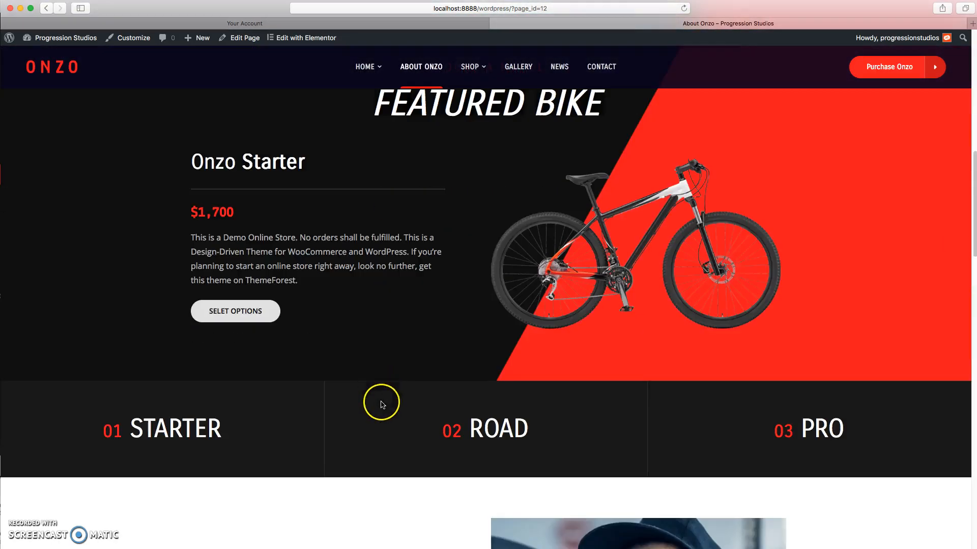
pyautogui.scroll(15, 314, 166)
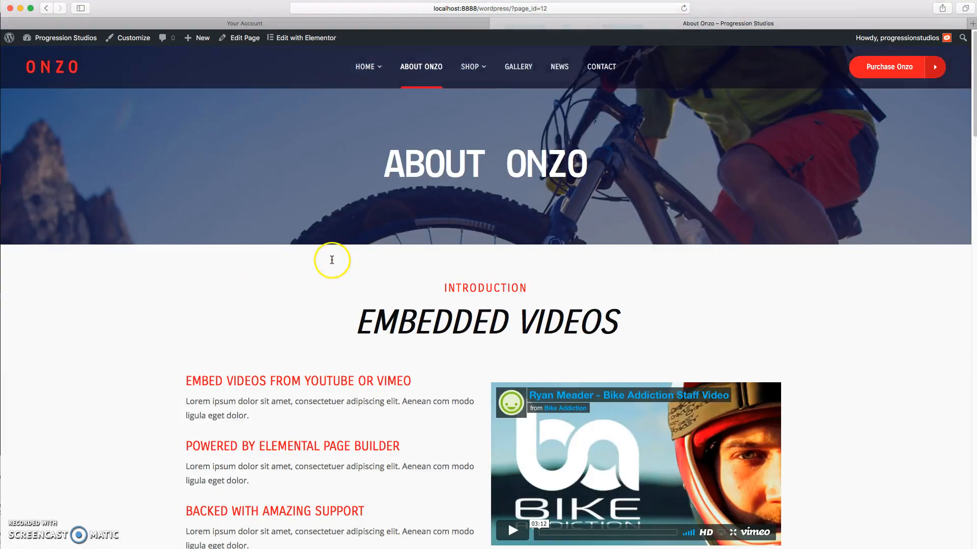
pyautogui.moveTo(371, 160); pyautogui.dragTo(697, 158)
pyautogui.click(305, 42)
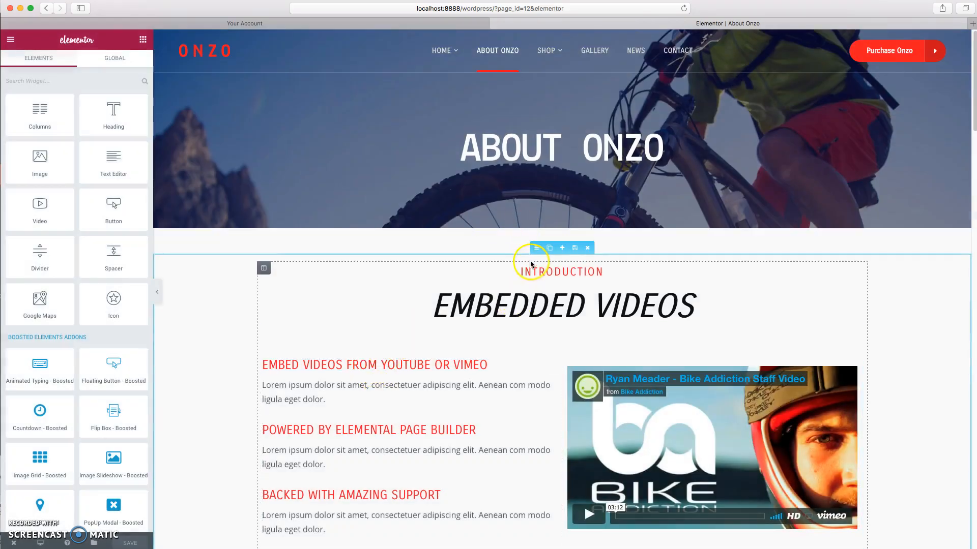
# Replace the "Embed Videos from youtube or vimeo" heading text with "Edit text easily".
pyautogui.scroll(-3, 464, 270)
pyautogui.click(441, 282)
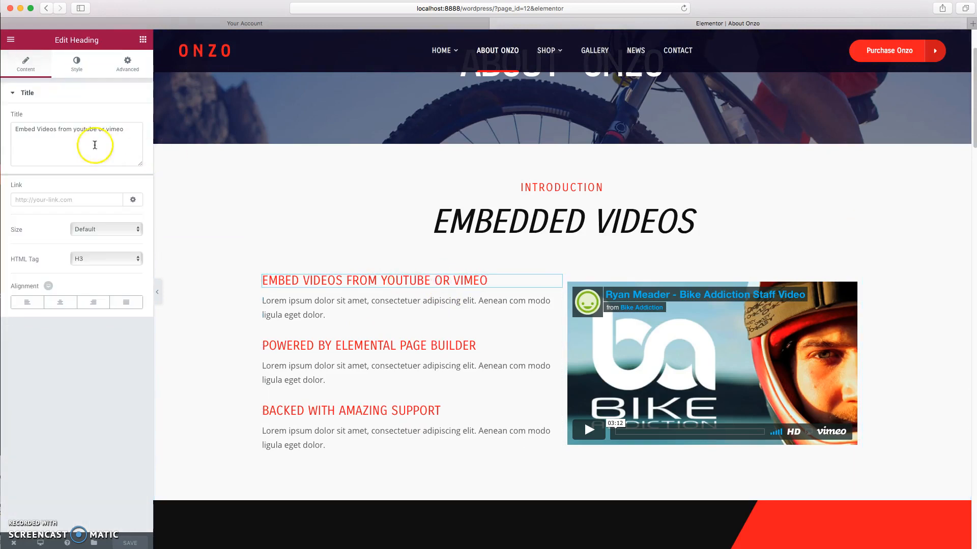
pyautogui.click(77, 130)
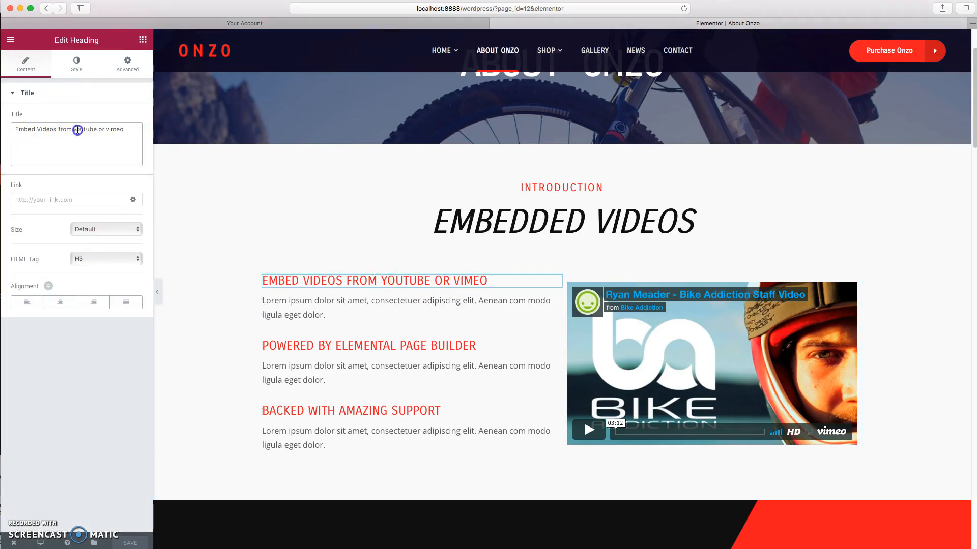
pyautogui.tripleClick(111, 141)
pyautogui.write('Edit text easily')
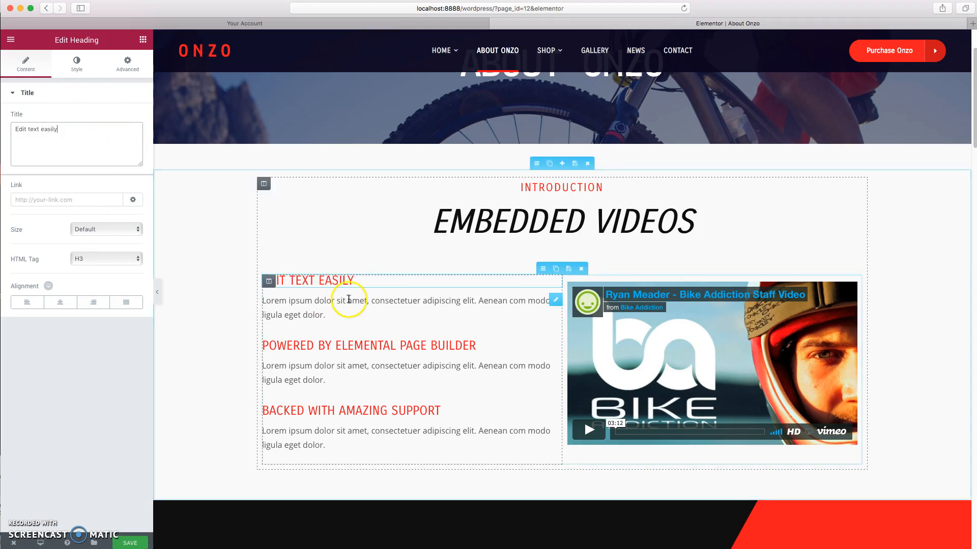
# Open the featured bike image's settings and examine the remaining sections of the About Onzo page.
pyautogui.scroll(-6, 355, 305)
pyautogui.scroll(-2, 407, 298)
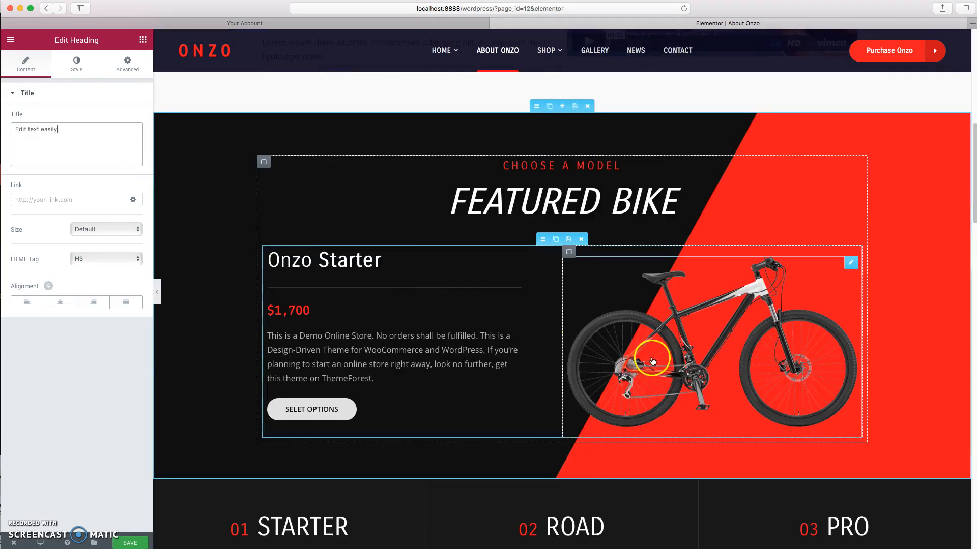
pyautogui.click(652, 356)
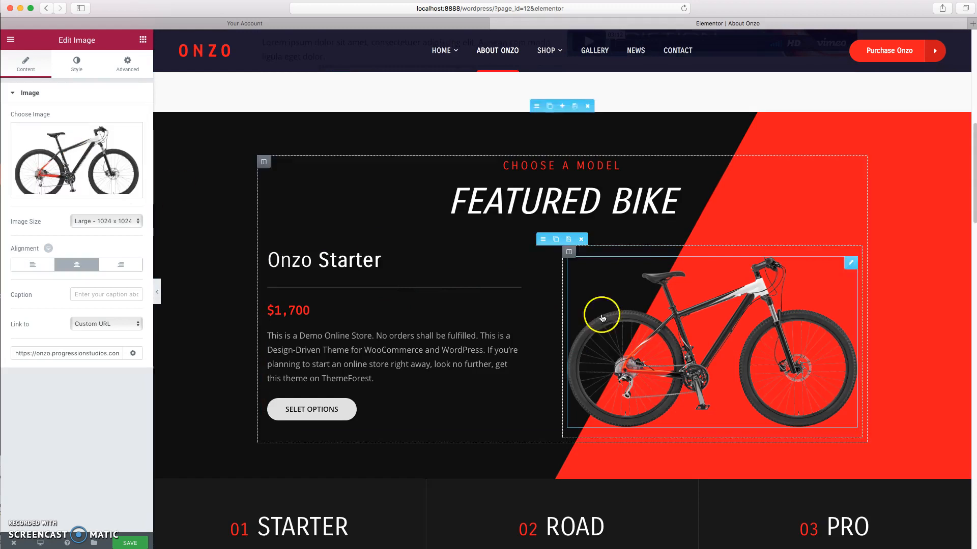
pyautogui.scroll(8, 516, 327)
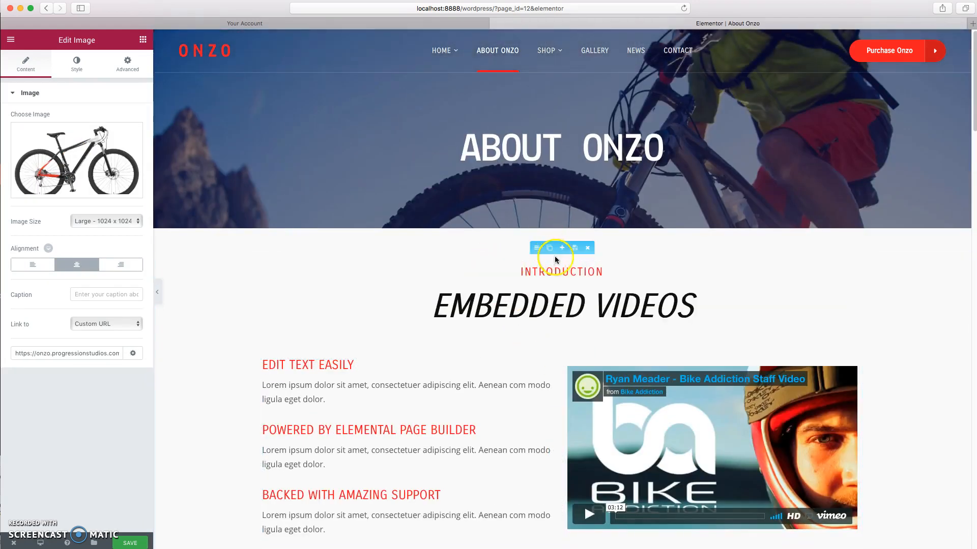
pyautogui.scroll(-1, 508, 333)
pyautogui.scroll(-20, 509, 333)
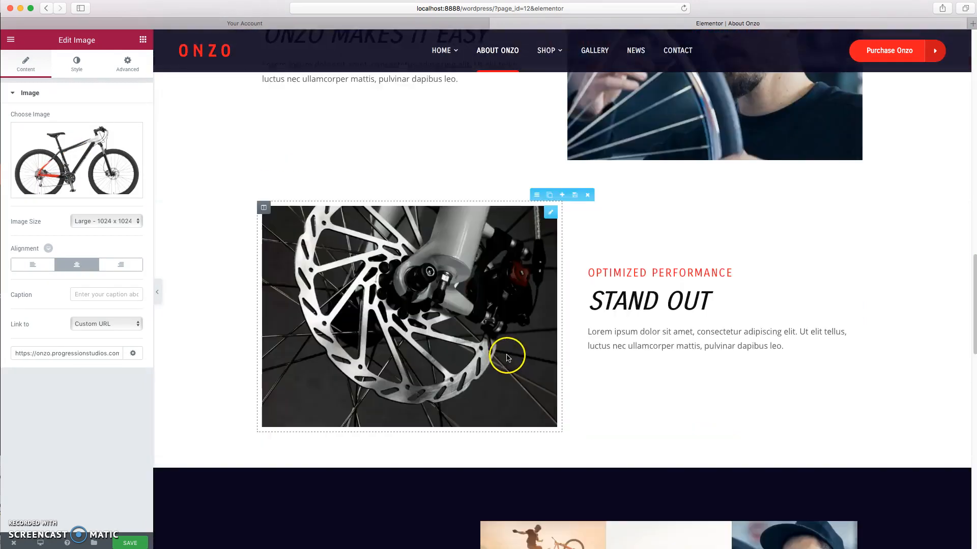
pyautogui.scroll(6, 507, 353)
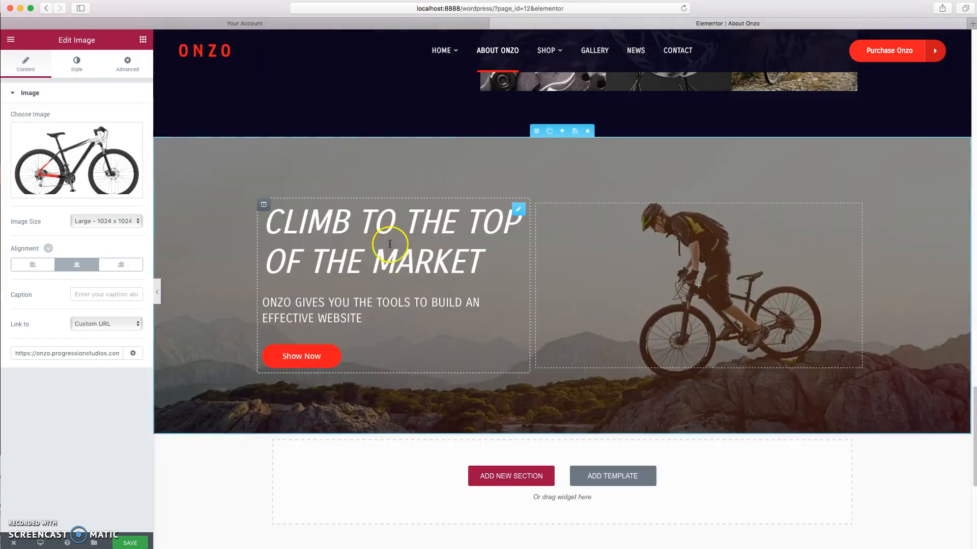
pyautogui.scroll(15, 407, 318)
pyautogui.scroll(1, 413, 320)
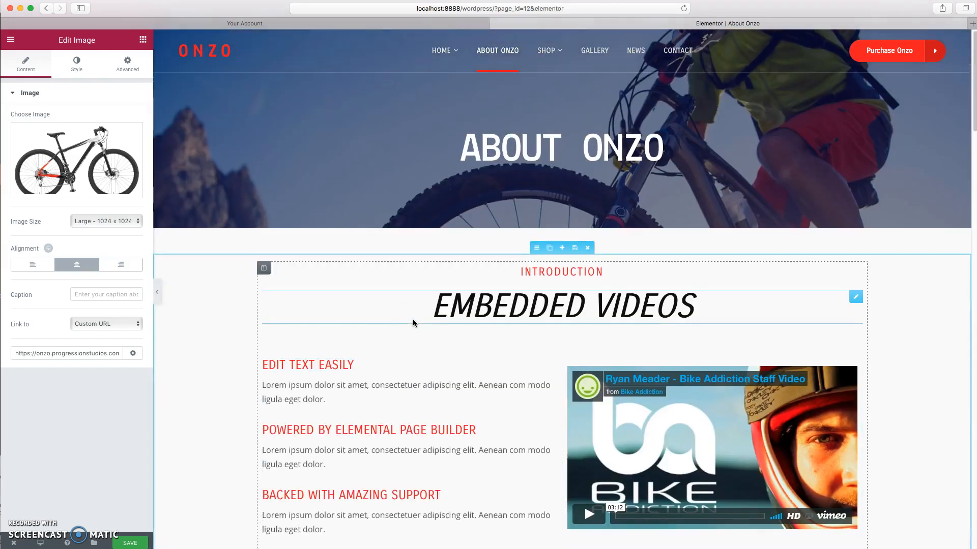
# Save the page changes, open the live About Onzo page and close the Elementor editor tab.
pyautogui.click(12, 450)
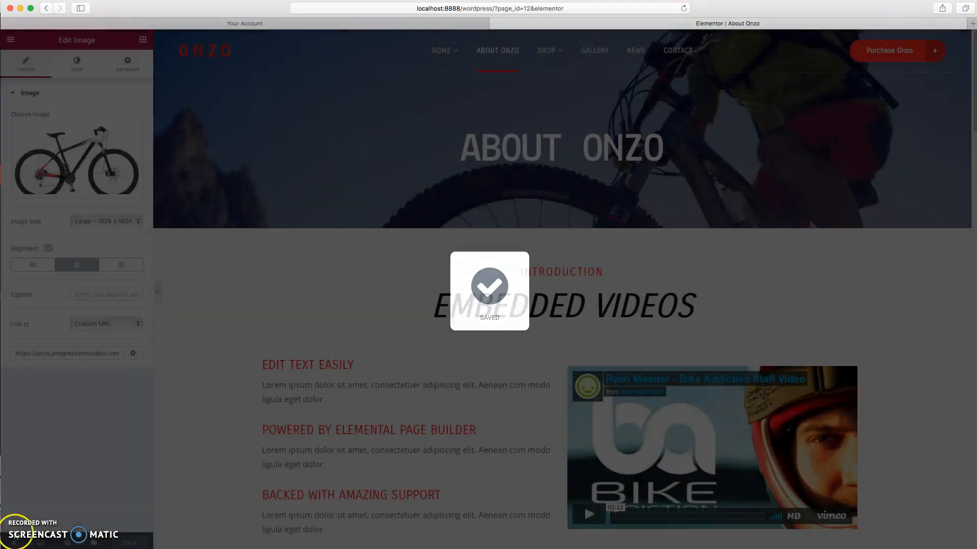
pyautogui.click(13, 542)
pyautogui.click(29, 497)
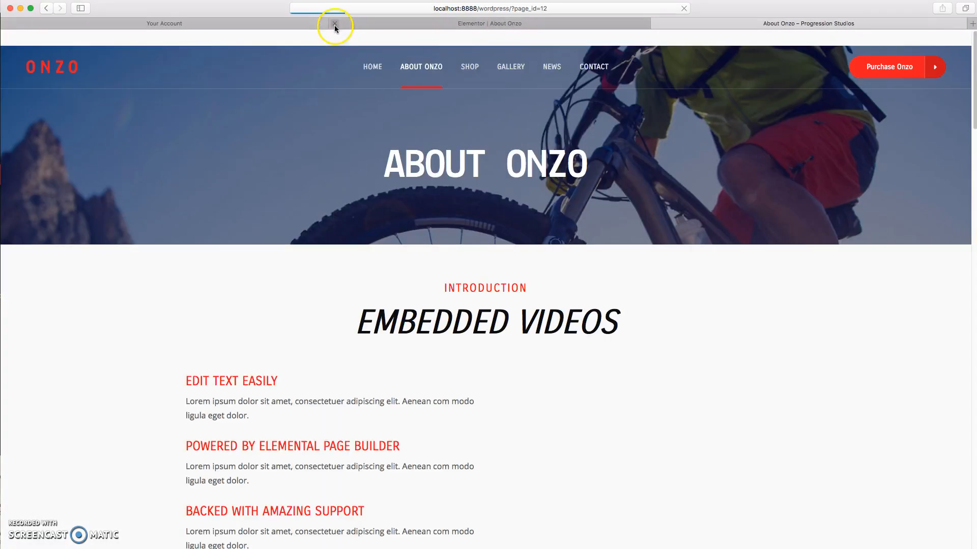
pyautogui.click(331, 24)
# Check the edited heading above the first feature paragraph on the live page.
pyautogui.scroll(-1, 306, 194)
pyautogui.scroll(-1, 306, 194)
pyautogui.moveTo(188, 343); pyautogui.dragTo(290, 341)
pyautogui.click(326, 319)
pyautogui.scroll(2, 329, 313)
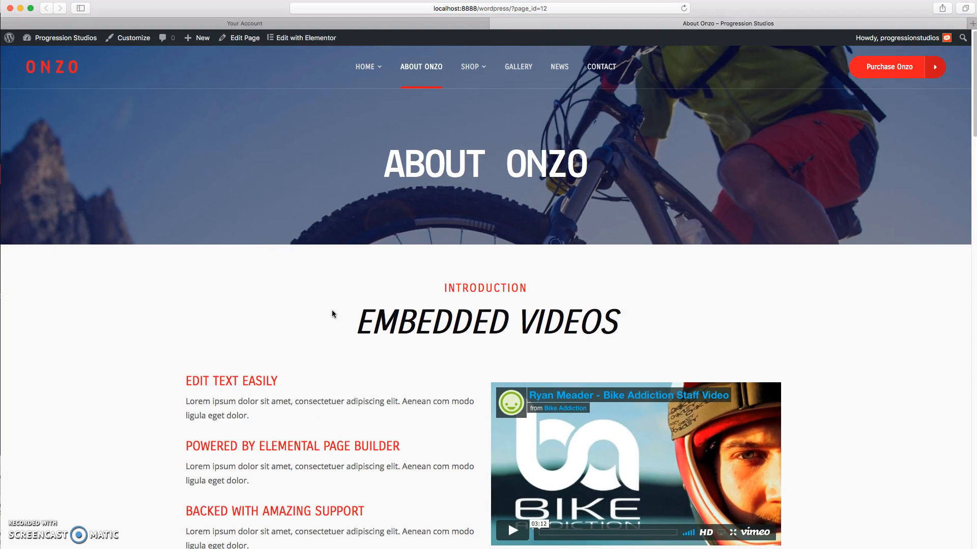
# Create a new page titled "Page Builder Example" from the WordPress dashboard and publish it.
pyautogui.moveTo(67, 38)
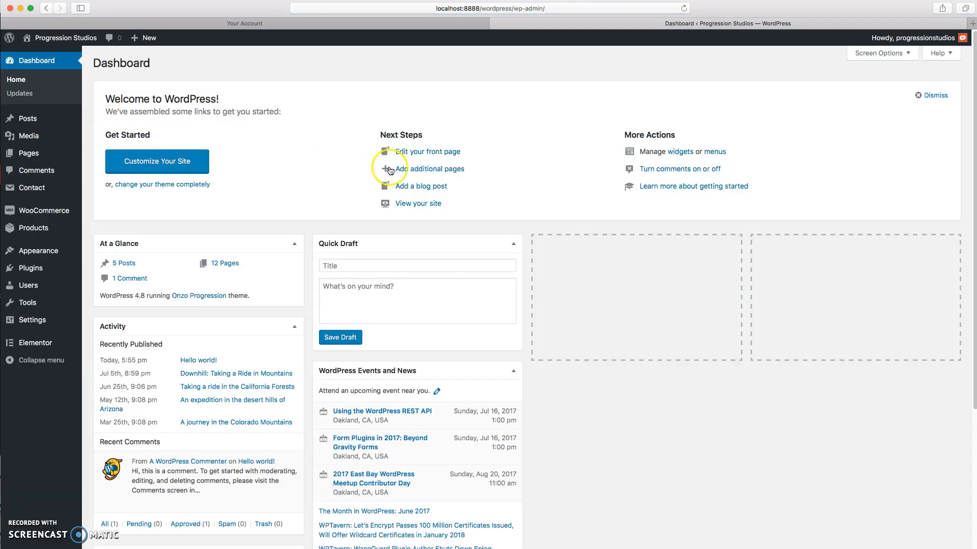
pyautogui.moveTo(34, 154)
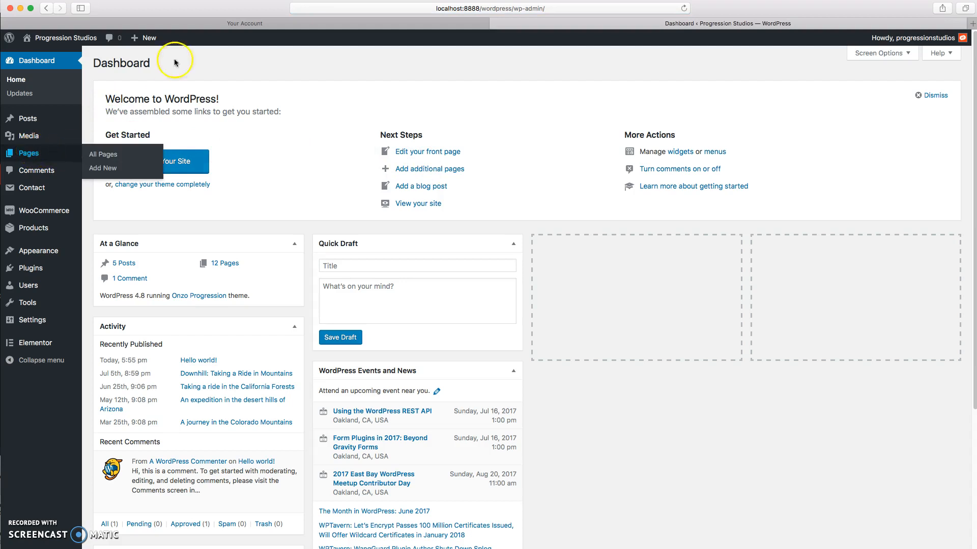
pyautogui.click(137, 171)
pyautogui.write('Page B')
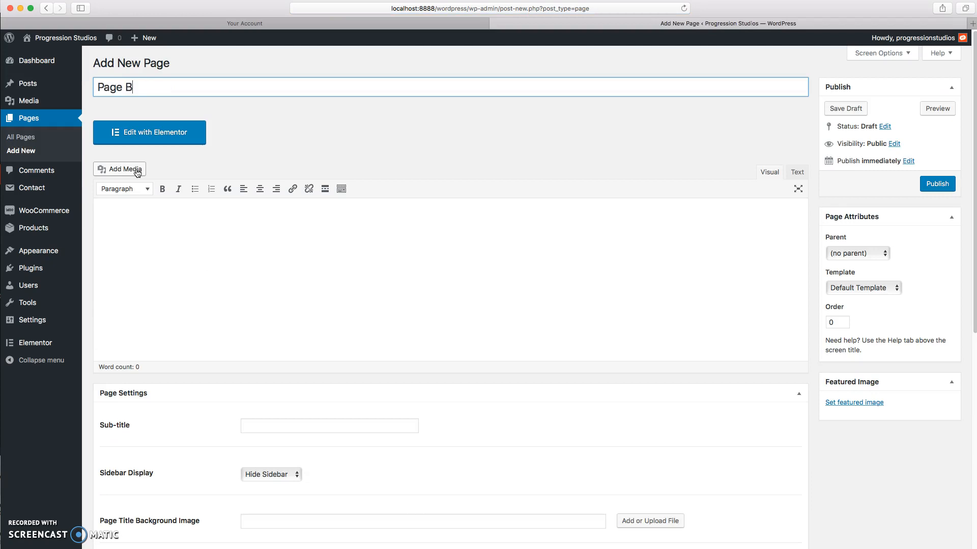
pyautogui.write('uilder Example')
pyautogui.click(257, 246)
pyautogui.click(899, 246)
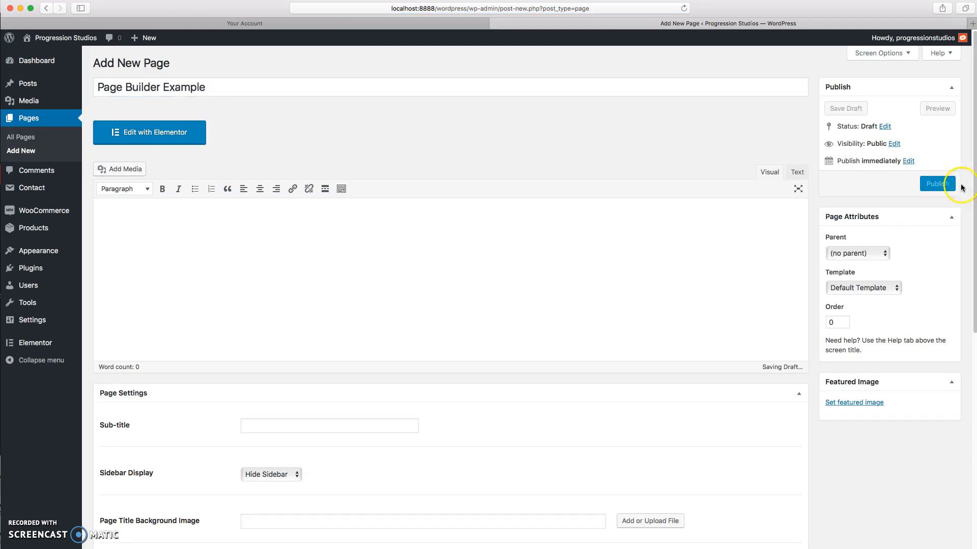
pyautogui.click(934, 186)
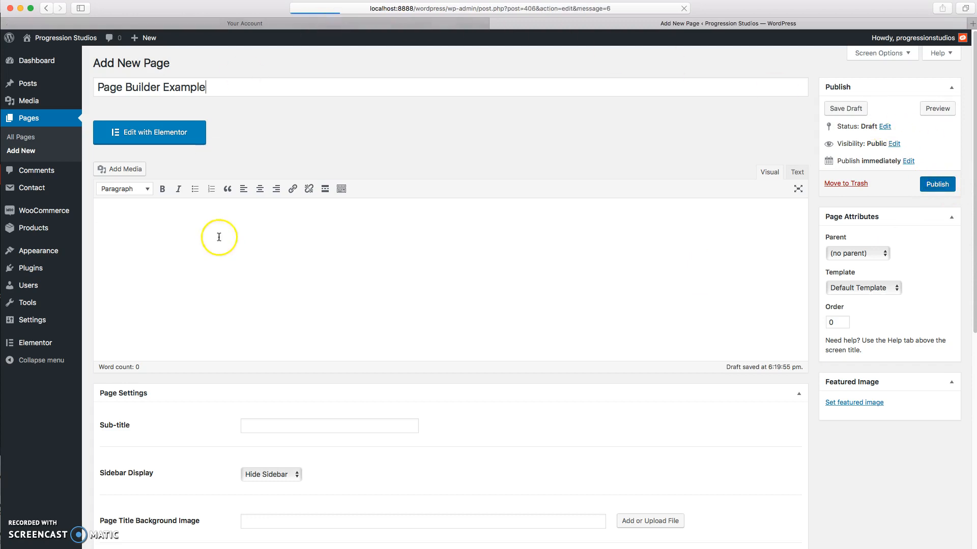
# Open the published page in Elementor and add a new section with a single-column structure.
pyautogui.click(188, 258)
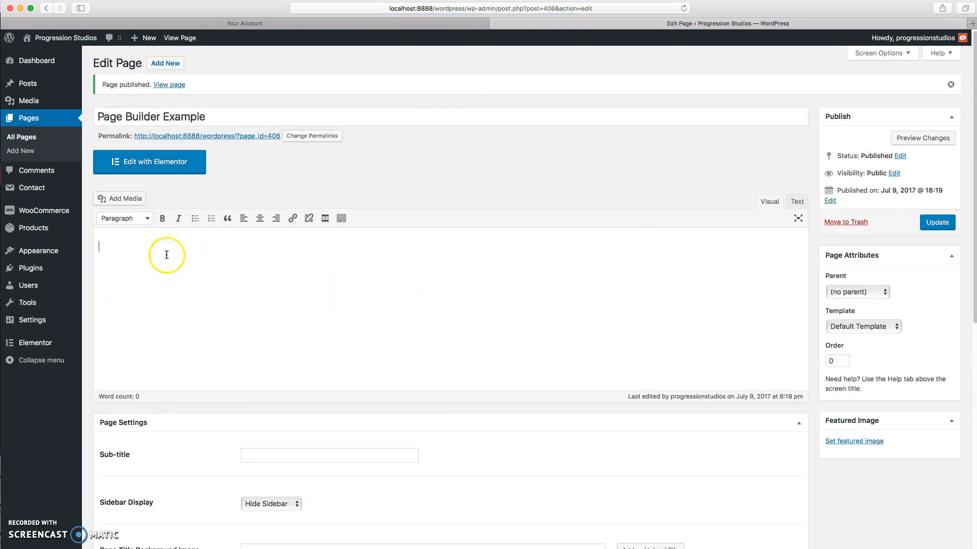
pyautogui.click(130, 167)
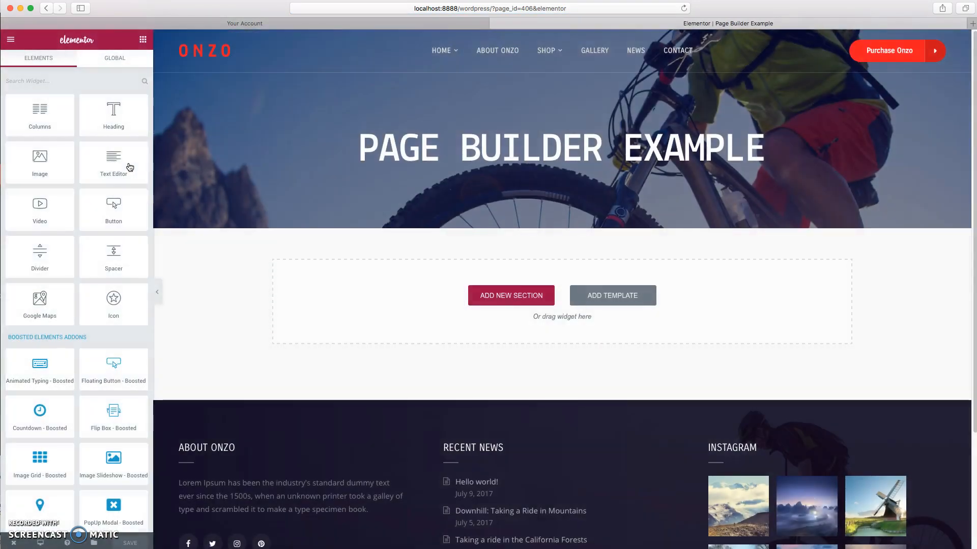
pyautogui.click(511, 297)
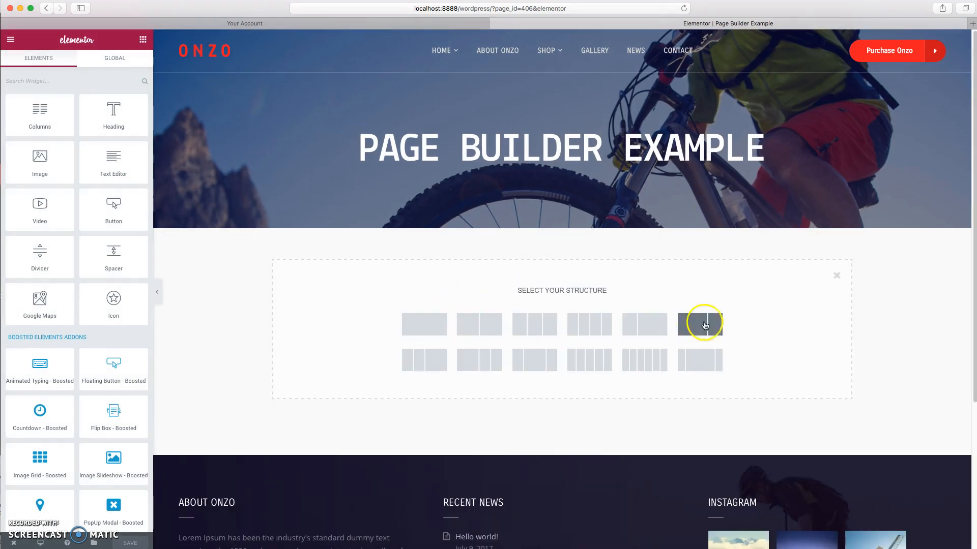
pyautogui.click(430, 326)
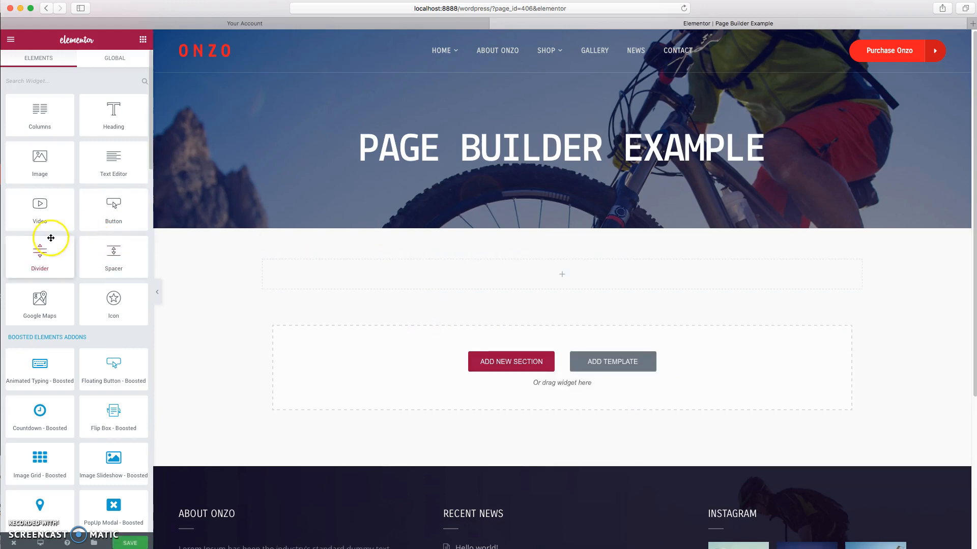
# Browse the available widgets, add a Heading widget to the empty section and return to the widget list.
pyautogui.scroll(-10, 54, 239)
pyautogui.scroll(10, 50, 242)
pyautogui.scroll(-10, 53, 241)
pyautogui.scroll(10, 53, 240)
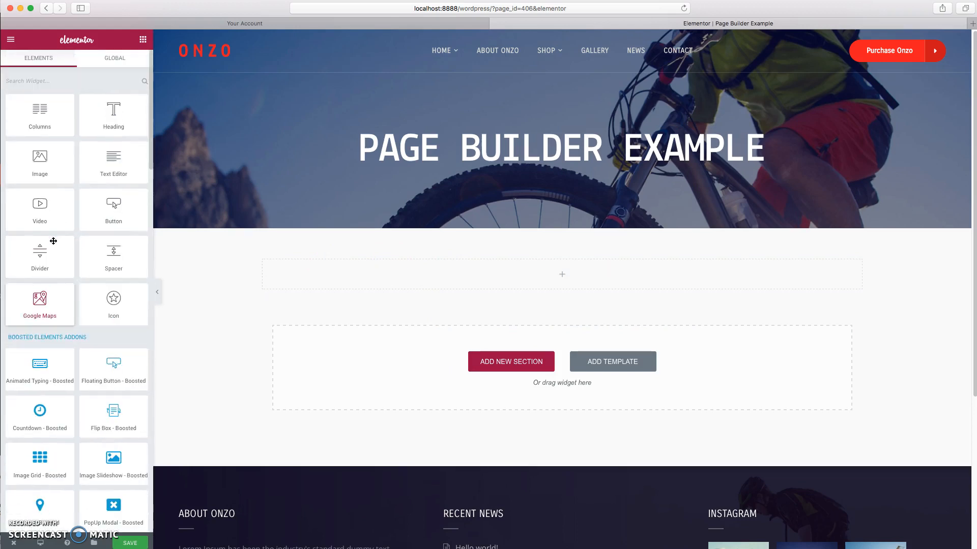
pyautogui.moveTo(110, 104); pyautogui.dragTo(350, 272)
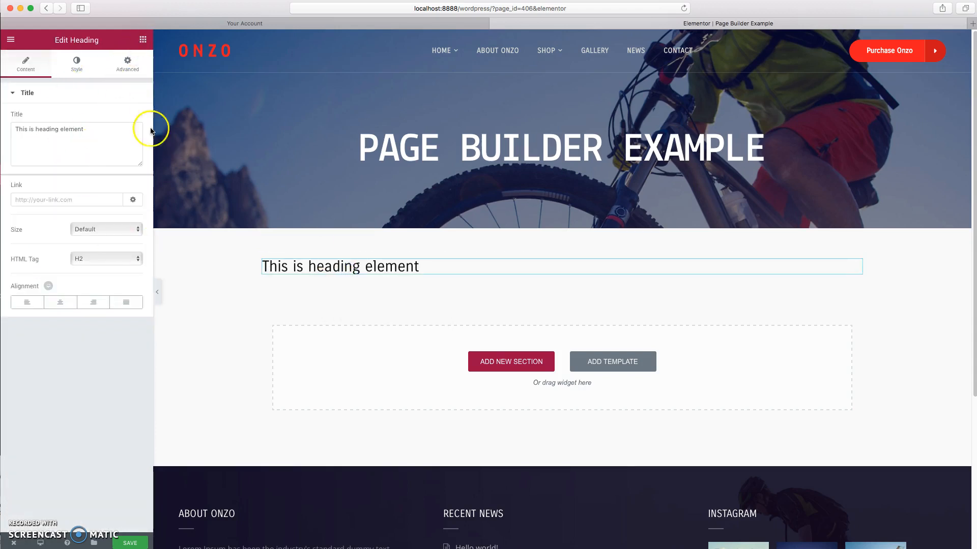
pyautogui.click(144, 41)
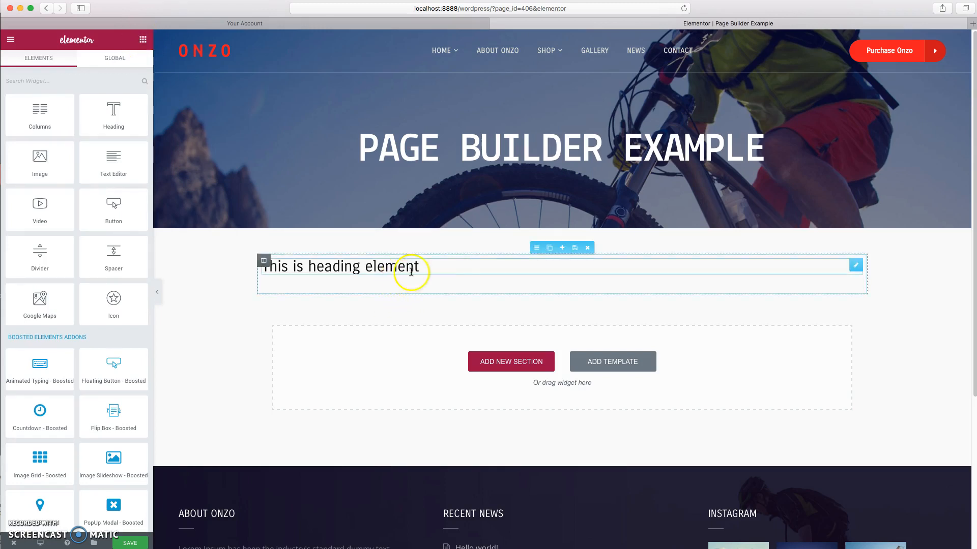
# Give the heading's section a light gray classic background color and stretch it to the full page width.
pyautogui.click(536, 248)
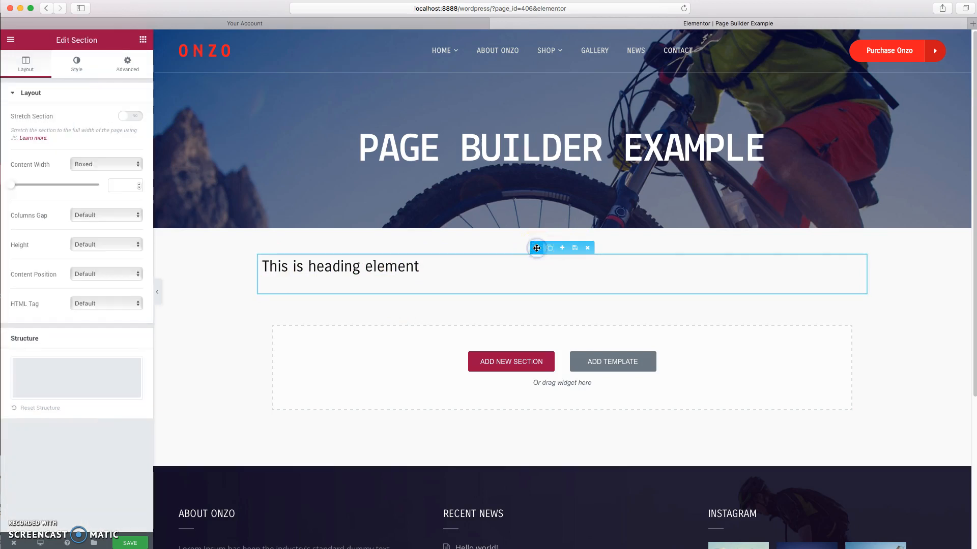
pyautogui.click(76, 64)
pyautogui.click(85, 152)
pyautogui.click(131, 180)
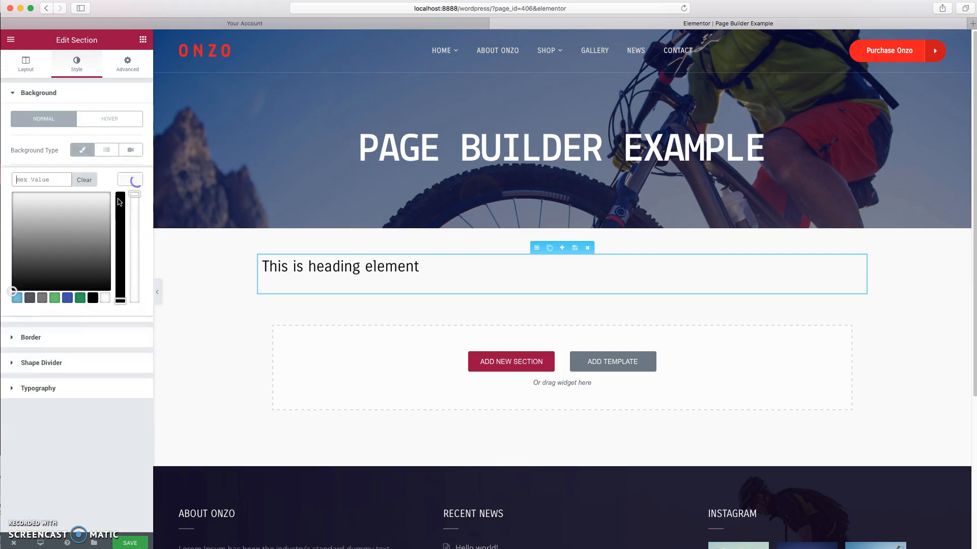
pyautogui.click(7, 214)
pyautogui.click(44, 155)
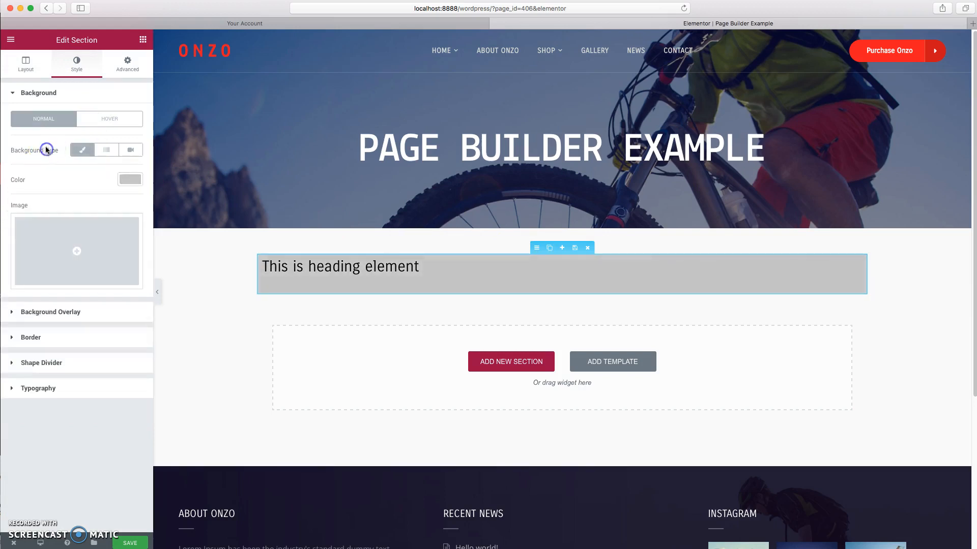
pyautogui.click(28, 64)
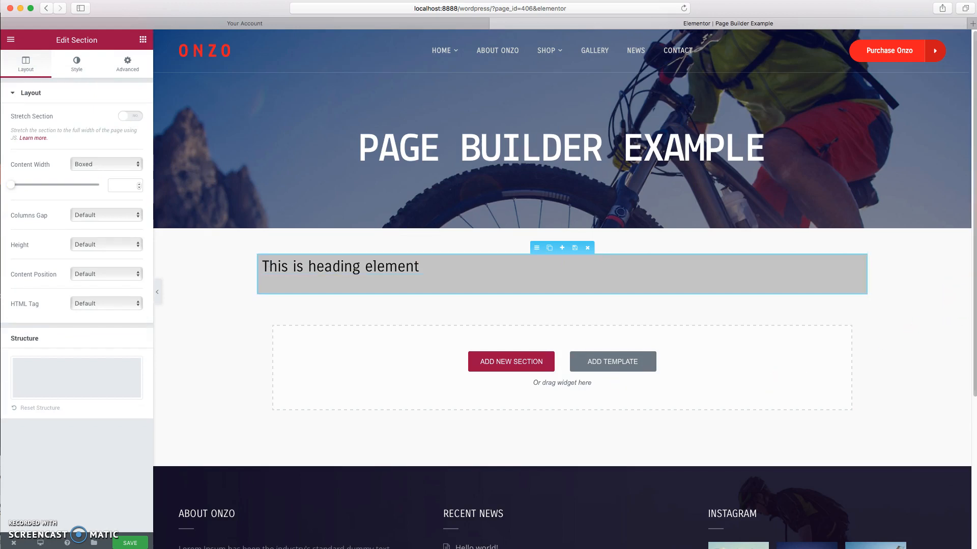
pyautogui.click(128, 118)
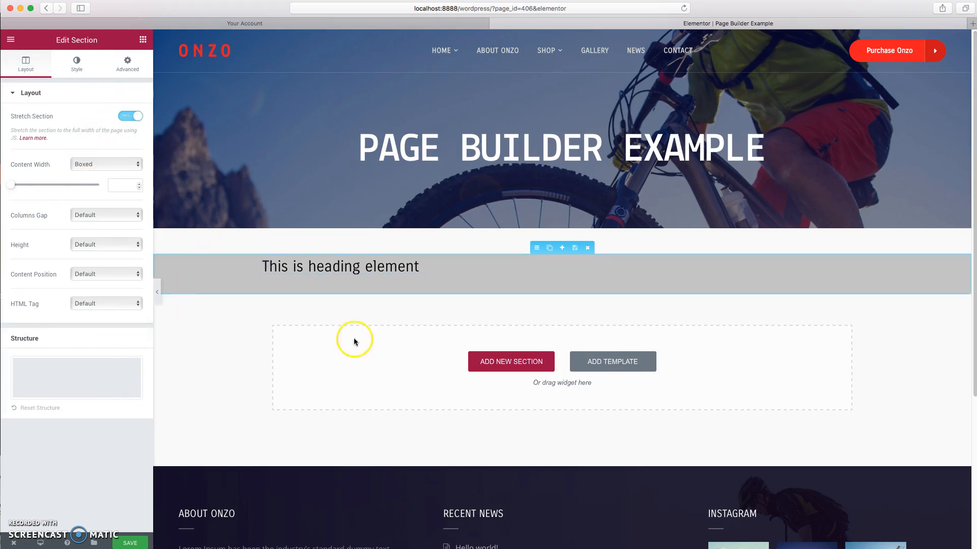
# Review the section's style, advanced and layout settings and open the layout settings of the heading's column.
pyautogui.click(86, 65)
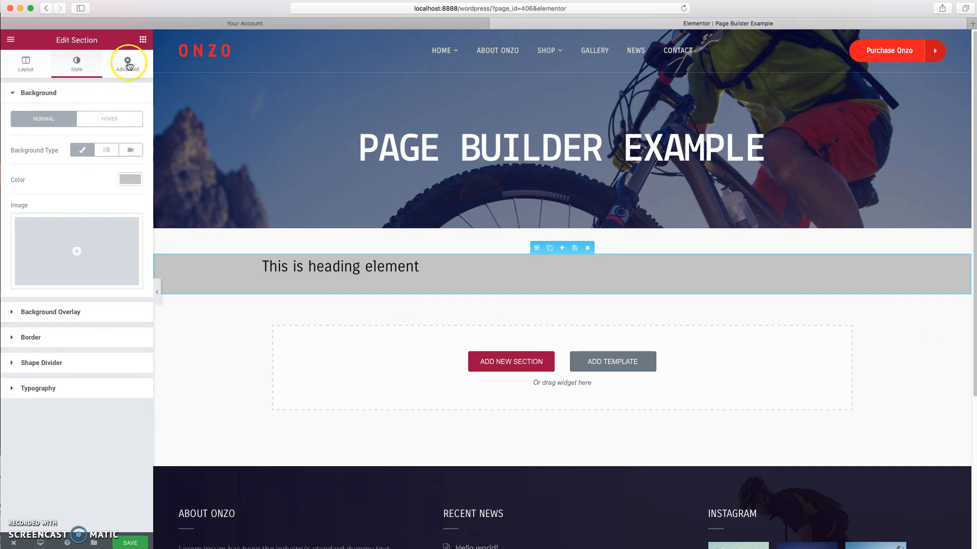
pyautogui.click(128, 66)
pyautogui.click(75, 62)
pyautogui.click(23, 63)
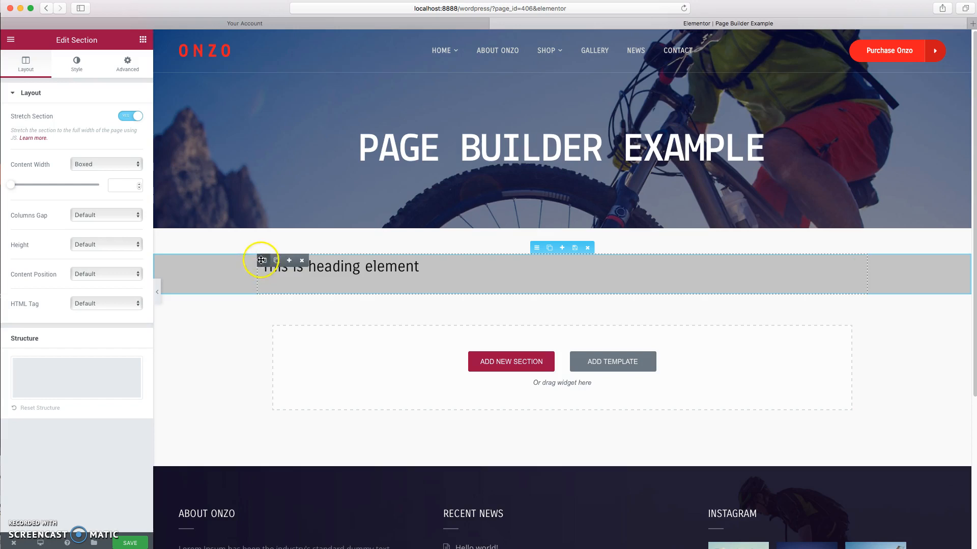
pyautogui.click(262, 260)
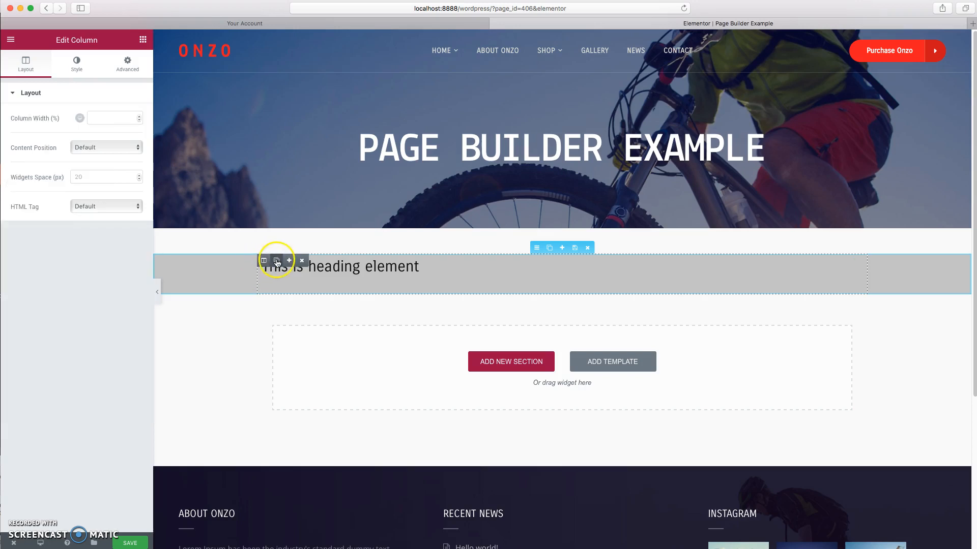
# Duplicate the heading's column and give the second column a dark gray classic background color.
pyautogui.click(277, 261)
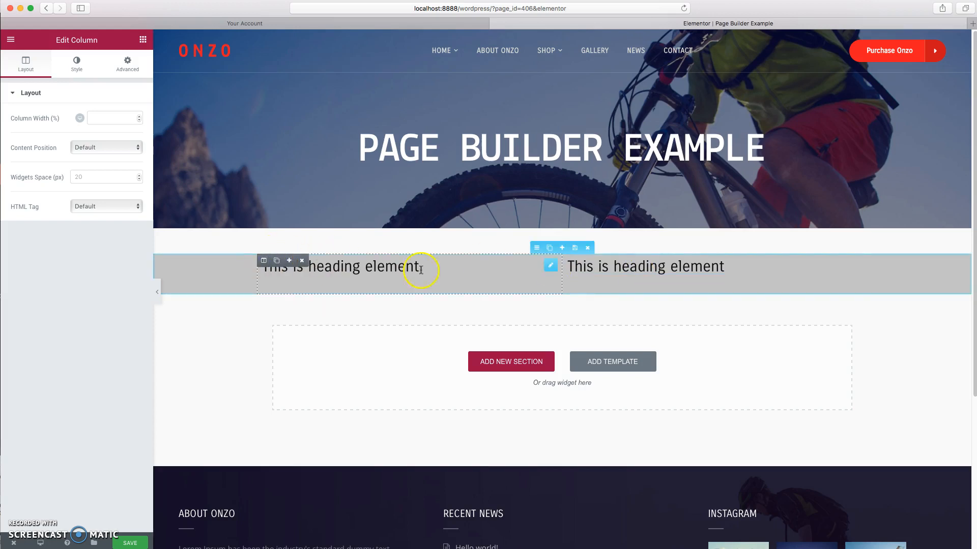
pyautogui.click(77, 64)
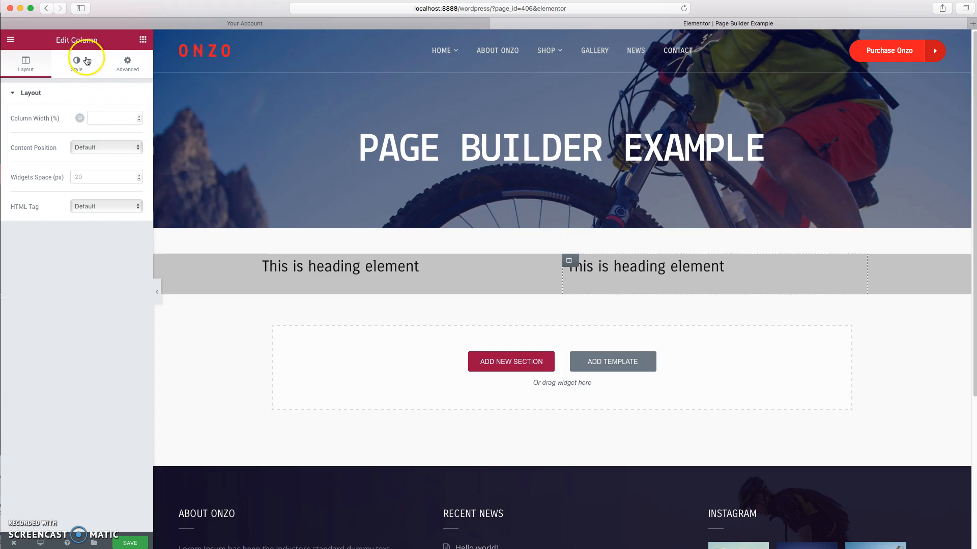
pyautogui.click(78, 149)
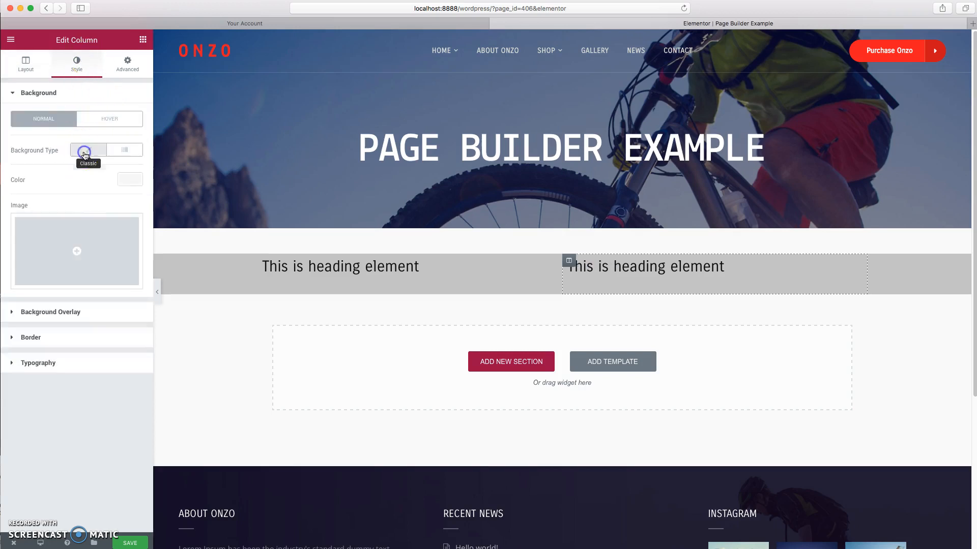
pyautogui.click(122, 179)
pyautogui.click(20, 206)
pyautogui.moveTo(16, 201)
pyautogui.mouseDown()
pyautogui.moveTo(24, 307)
pyautogui.moveTo(8, 248)
pyautogui.moveTo(2, 259)
pyautogui.mouseUp()
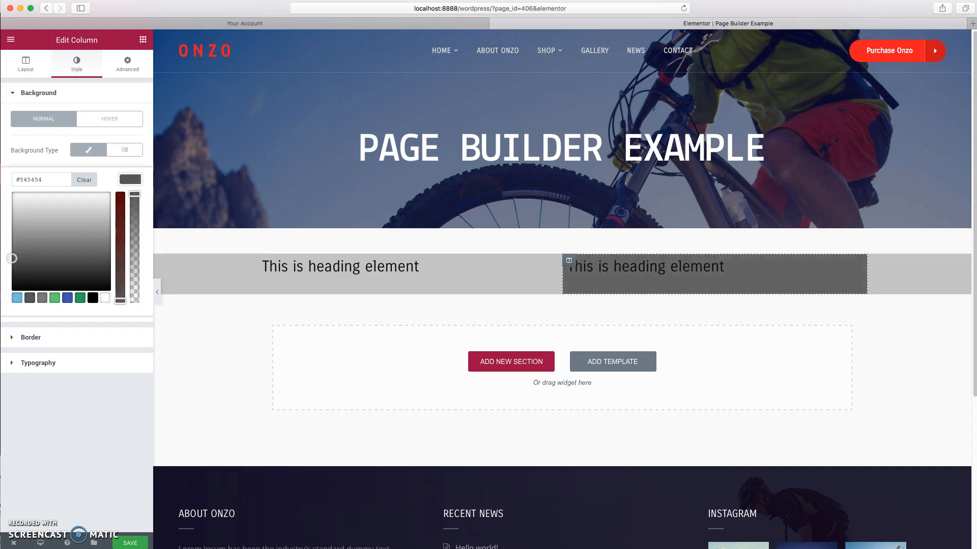
pyautogui.click(423, 231)
# Widen the first column slightly by shifting the boundary between the columns, and delete the whole heading section.
pyautogui.click(702, 266)
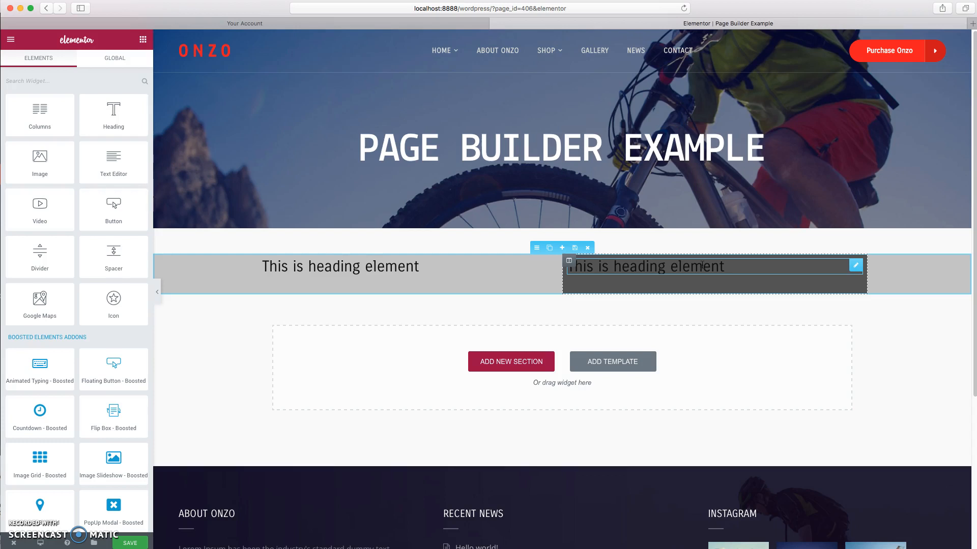
pyautogui.moveTo(563, 272)
pyautogui.mouseDown()
pyautogui.moveTo(502, 275)
pyautogui.moveTo(608, 276)
pyautogui.moveTo(487, 278)
pyautogui.moveTo(632, 280)
pyautogui.moveTo(514, 277)
pyautogui.moveTo(574, 284)
pyautogui.mouseUp()
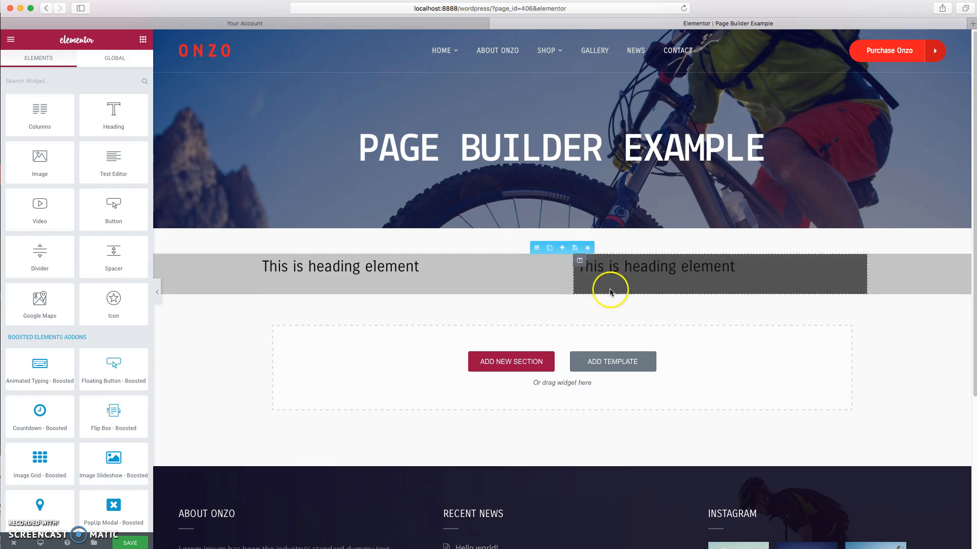
pyautogui.click(588, 249)
pyautogui.click(555, 266)
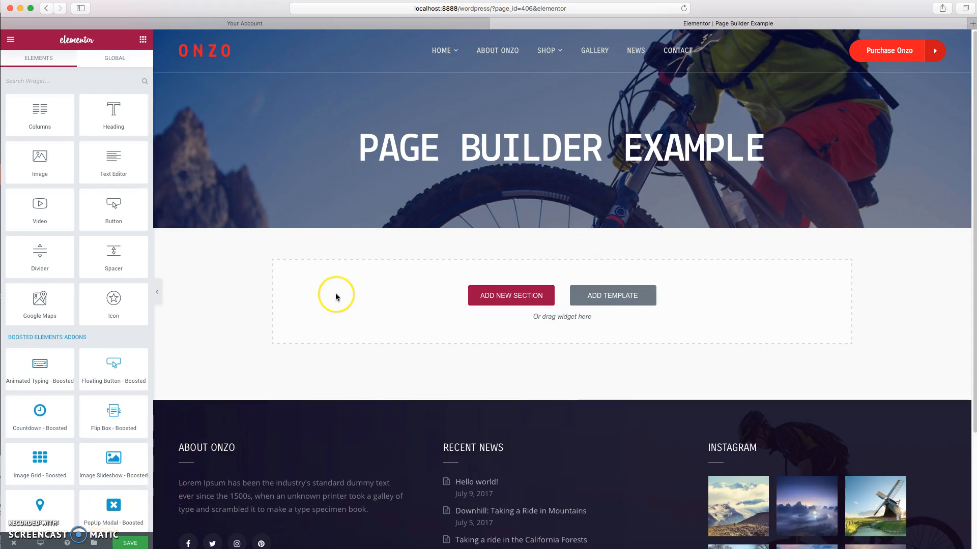
# Look through the predesigned templates in the template library and insert the saved Gallery page template.
pyautogui.moveTo(95, 544)
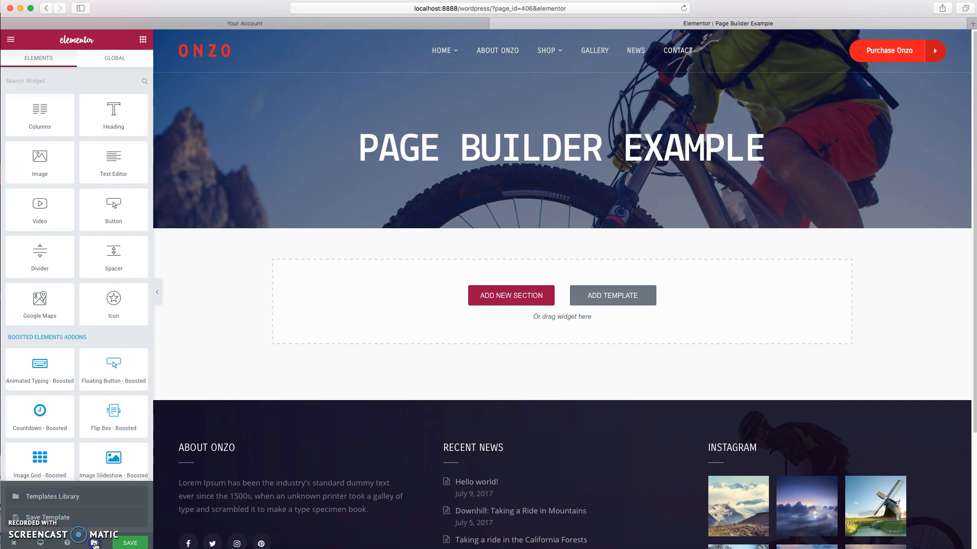
pyautogui.click(75, 499)
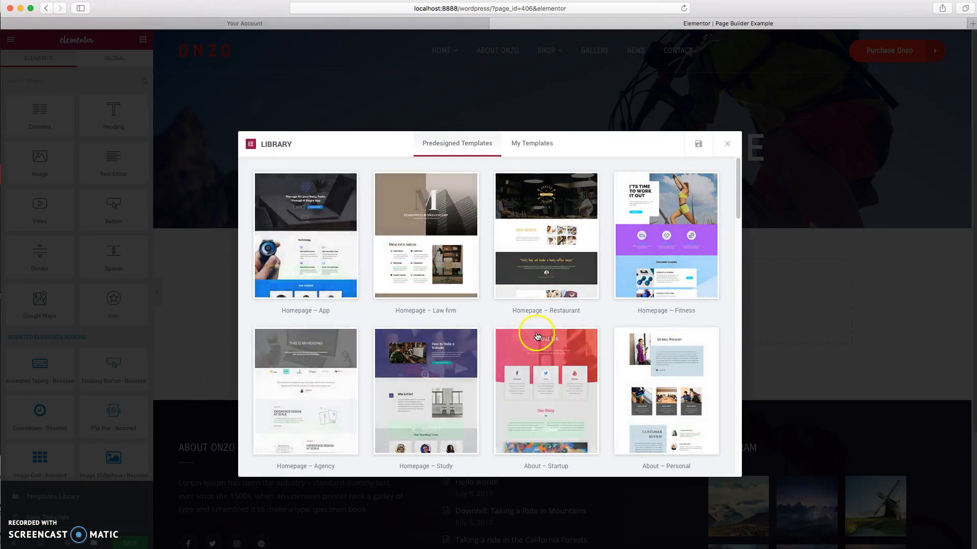
pyautogui.scroll(-5, 525, 338)
pyautogui.scroll(5, 536, 332)
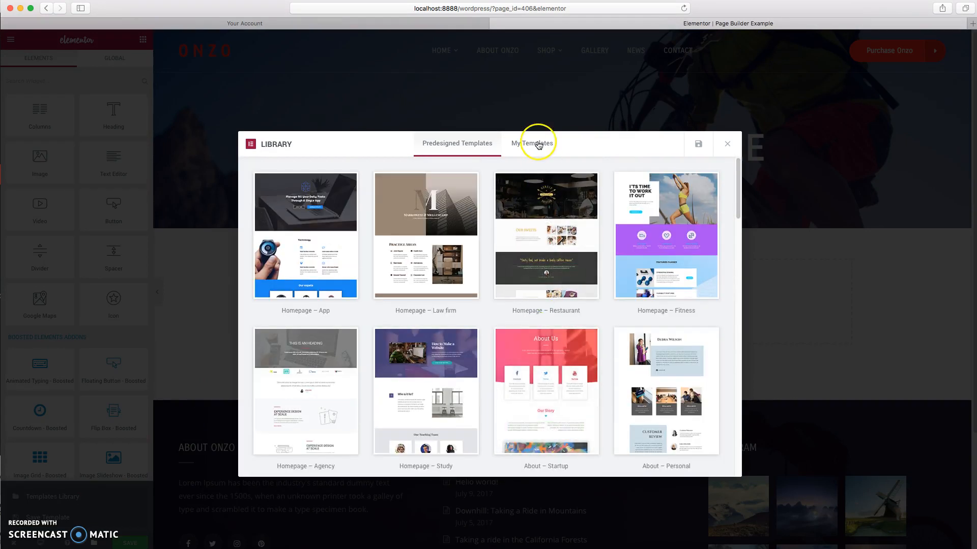
pyautogui.click(538, 146)
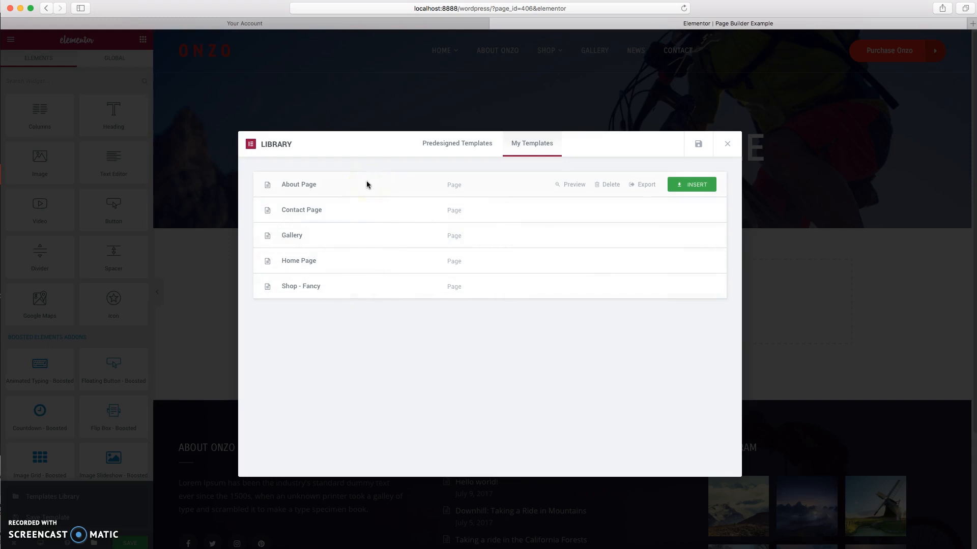
pyautogui.moveTo(352, 257)
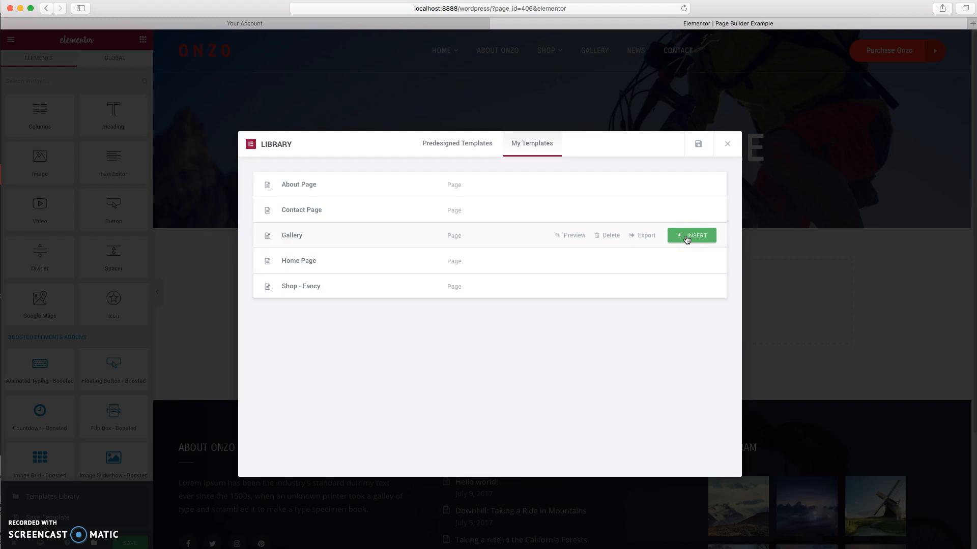
pyautogui.click(686, 236)
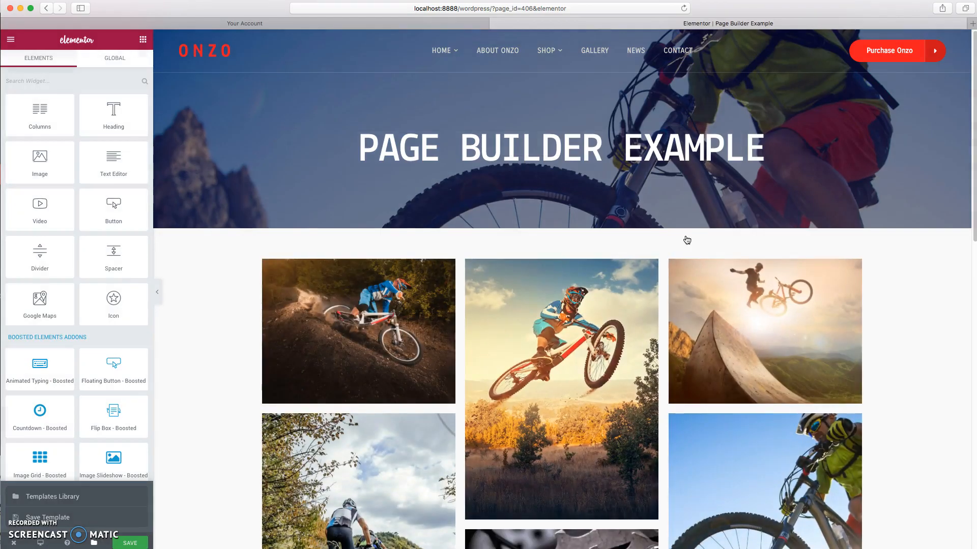
# Open the inserted image grid's gallery, try moving the mechanic's image to an earlier position and close the gallery without inserting it.
pyautogui.scroll(15, 630, 239)
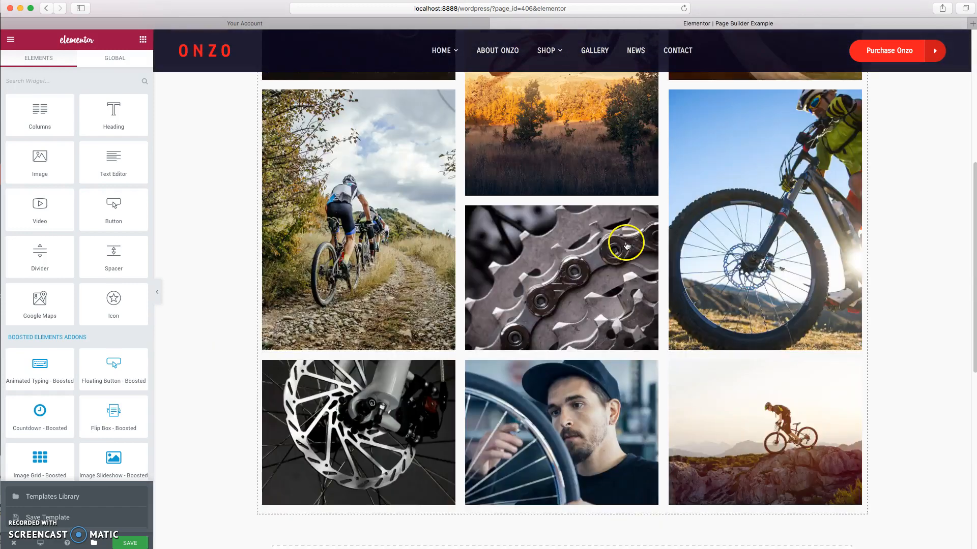
pyautogui.scroll(-10, 630, 236)
pyautogui.scroll(-2, 630, 237)
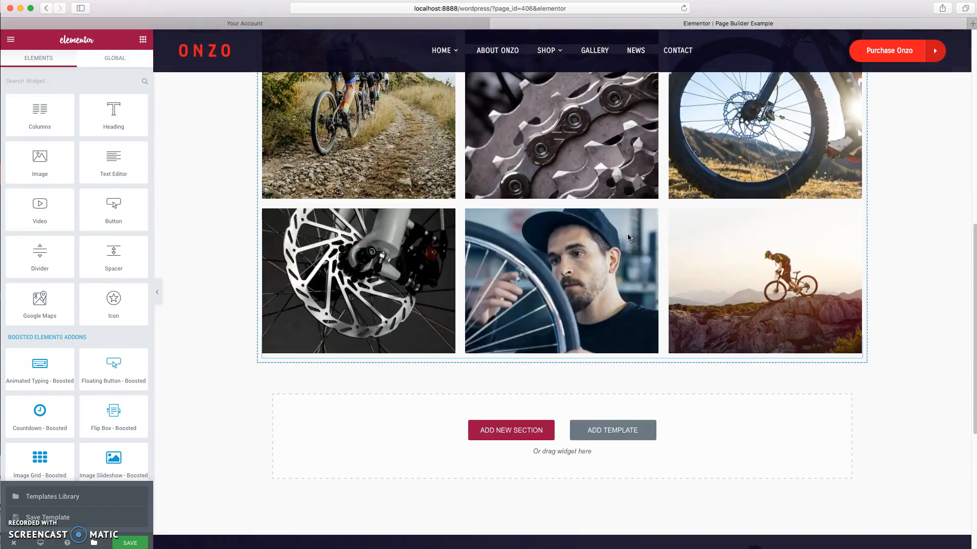
pyautogui.scroll(10, 371, 270)
pyautogui.click(456, 281)
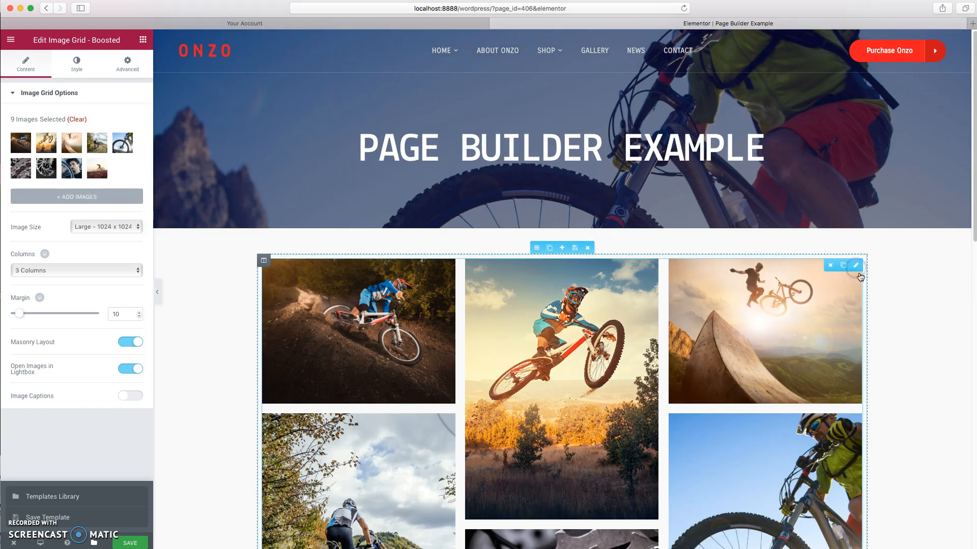
pyautogui.click(57, 195)
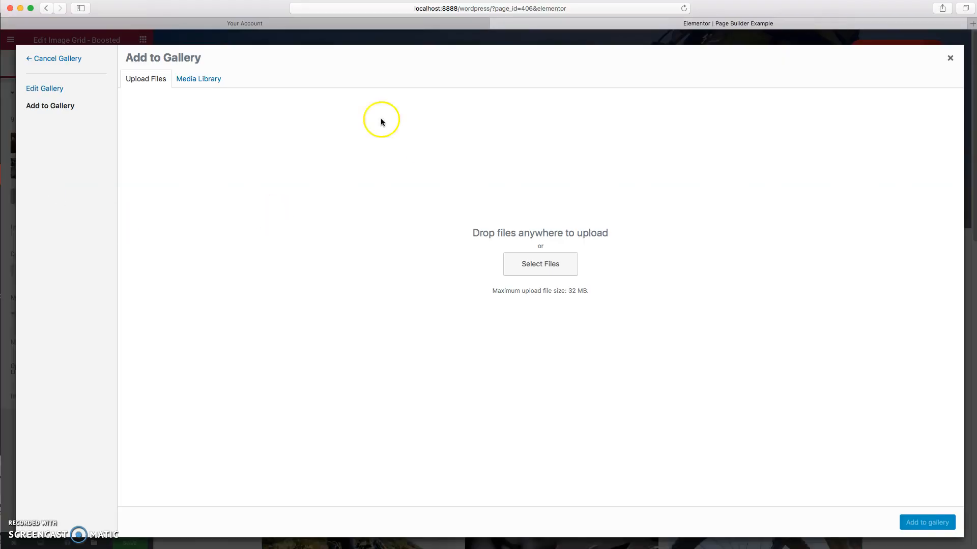
pyautogui.click(950, 58)
pyautogui.click(54, 146)
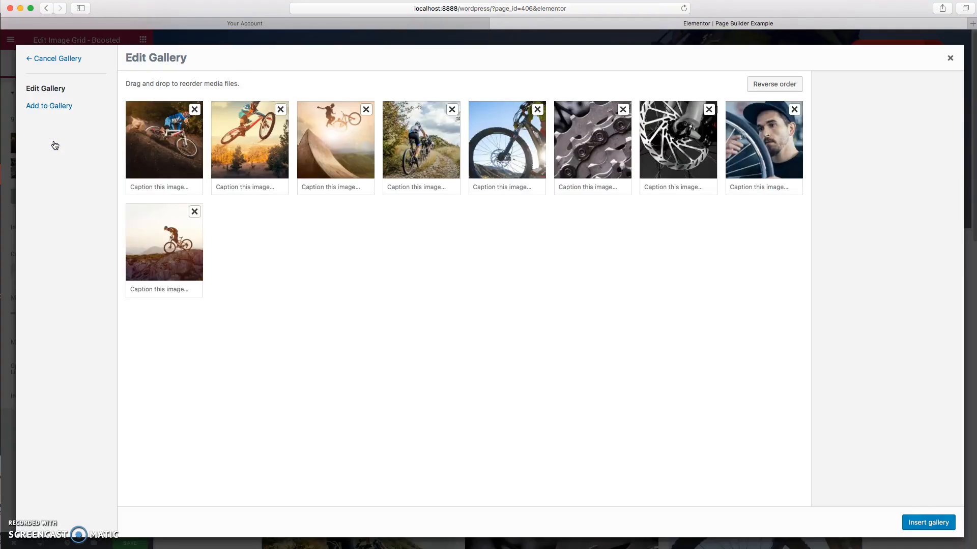
pyautogui.moveTo(785, 128); pyautogui.dragTo(503, 135)
pyautogui.click(951, 59)
# Save the page with the image grid and review the live page.
pyautogui.scroll(-15, 724, 367)
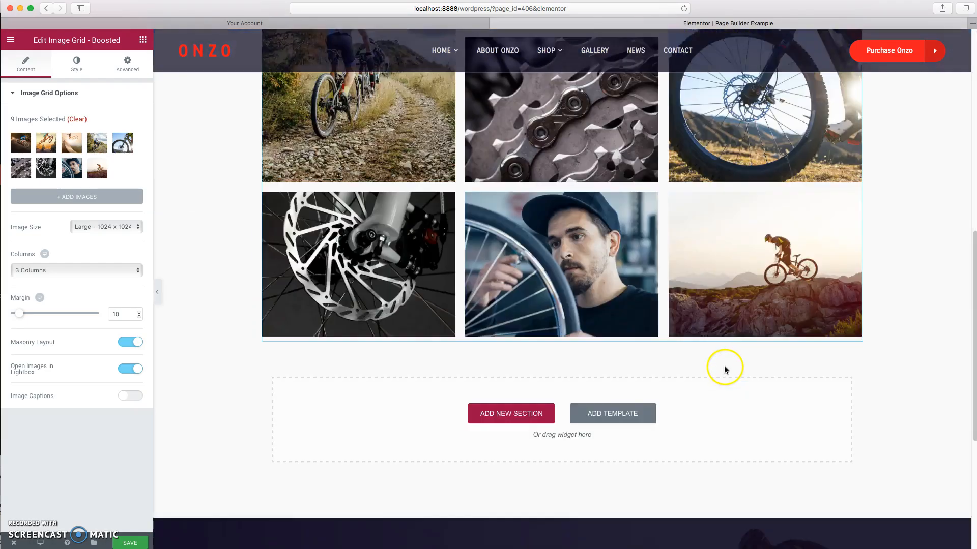
pyautogui.scroll(8, 743, 377)
pyautogui.scroll(7, 746, 385)
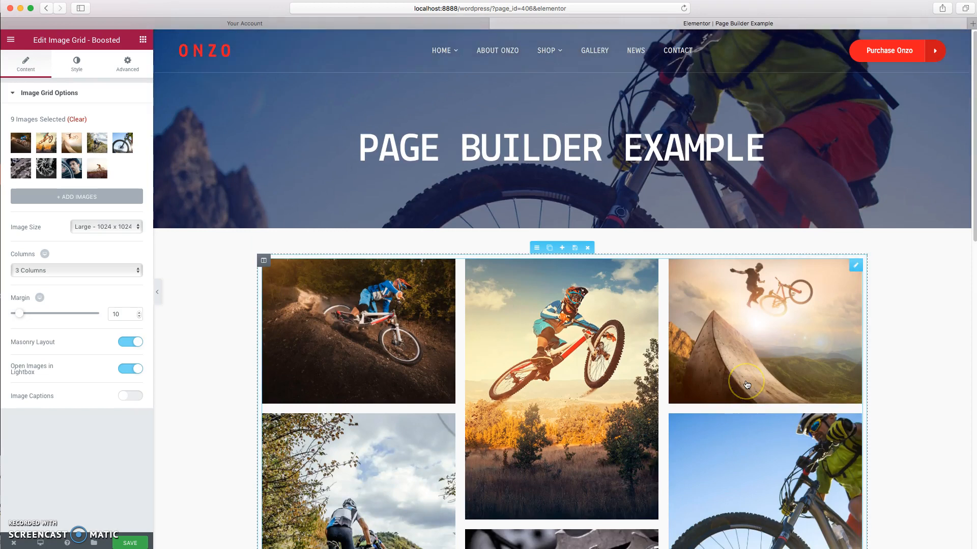
pyautogui.click(140, 544)
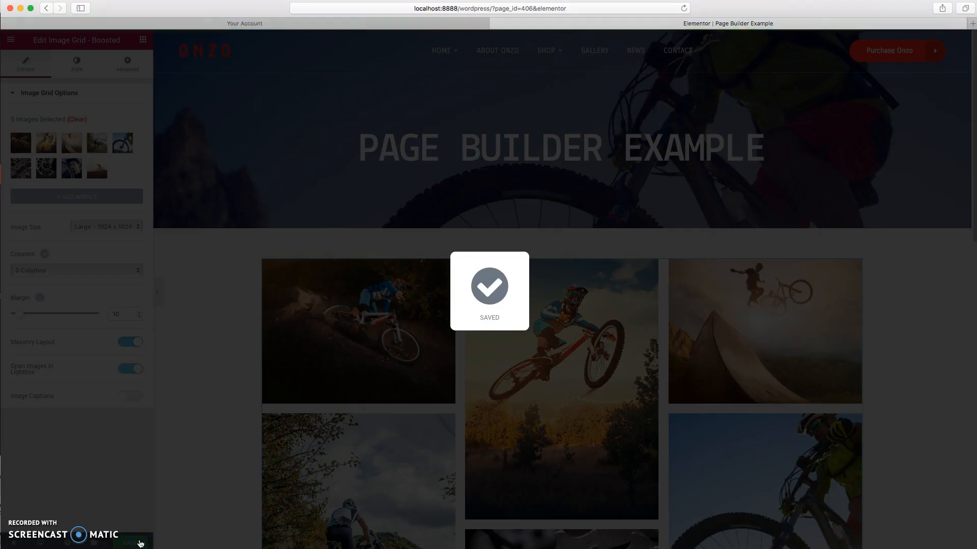
pyautogui.moveTo(13, 540)
pyautogui.click(36, 501)
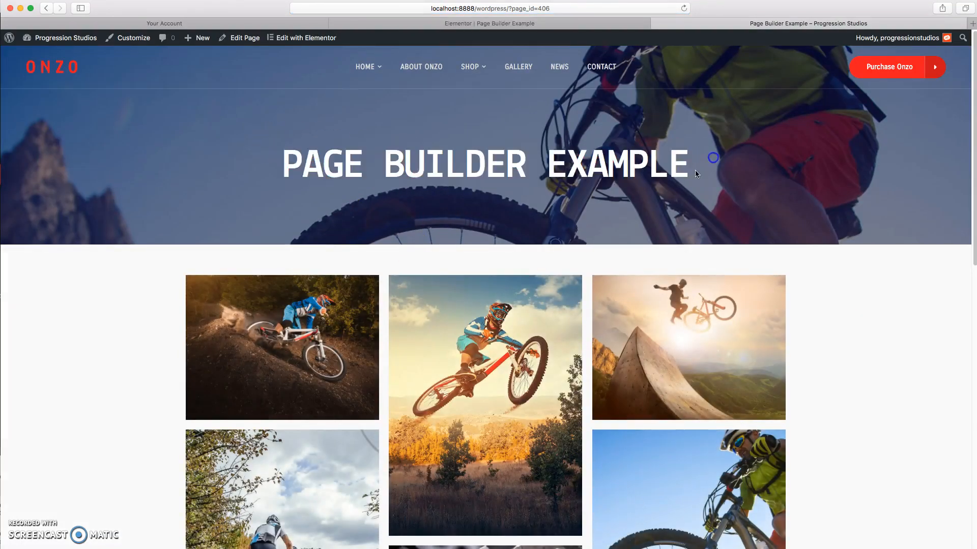
pyautogui.scroll(-10, 323, 229)
pyautogui.scroll(6, 572, 342)
pyautogui.scroll(5, 715, 318)
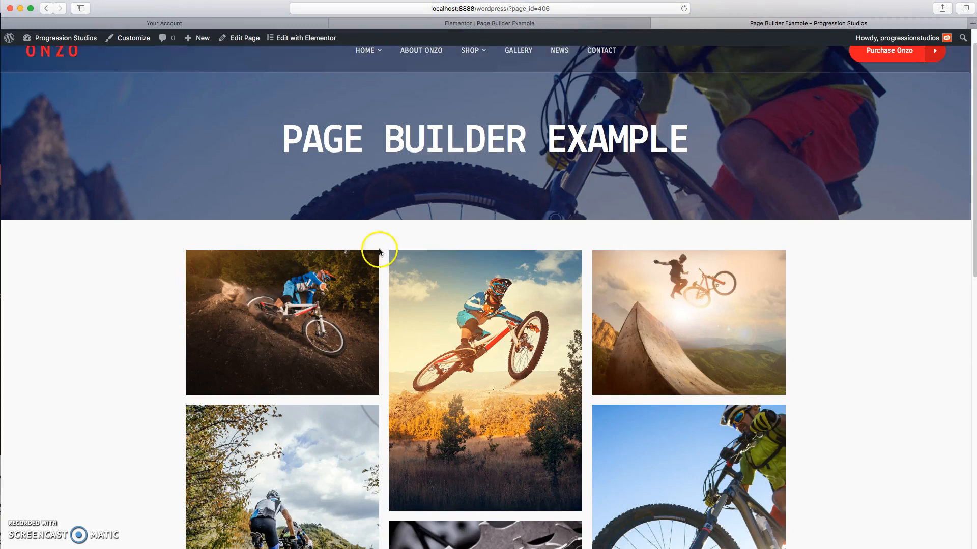
pyautogui.scroll(1, 376, 331)
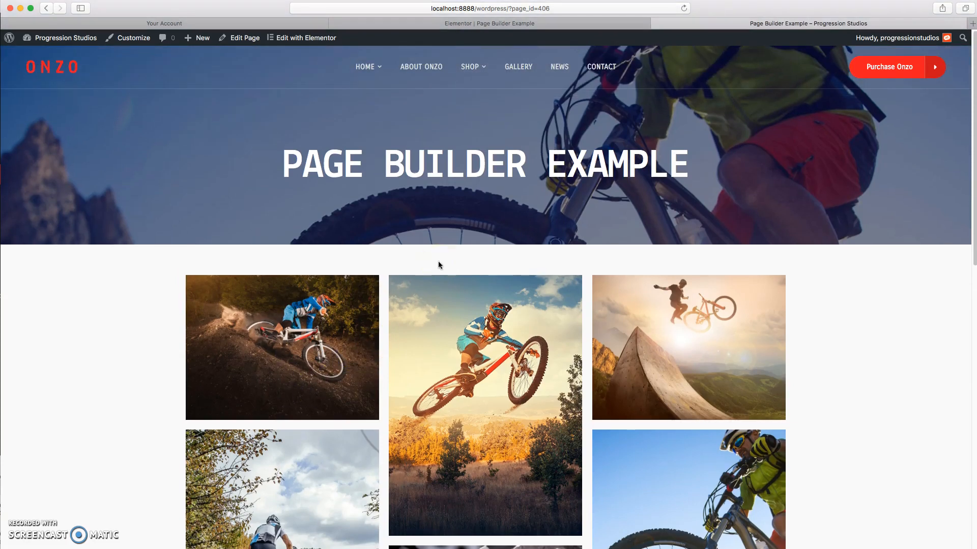
# Open the site's home page in Elementor and expand the slider's first slide for editing.
pyautogui.click(56, 66)
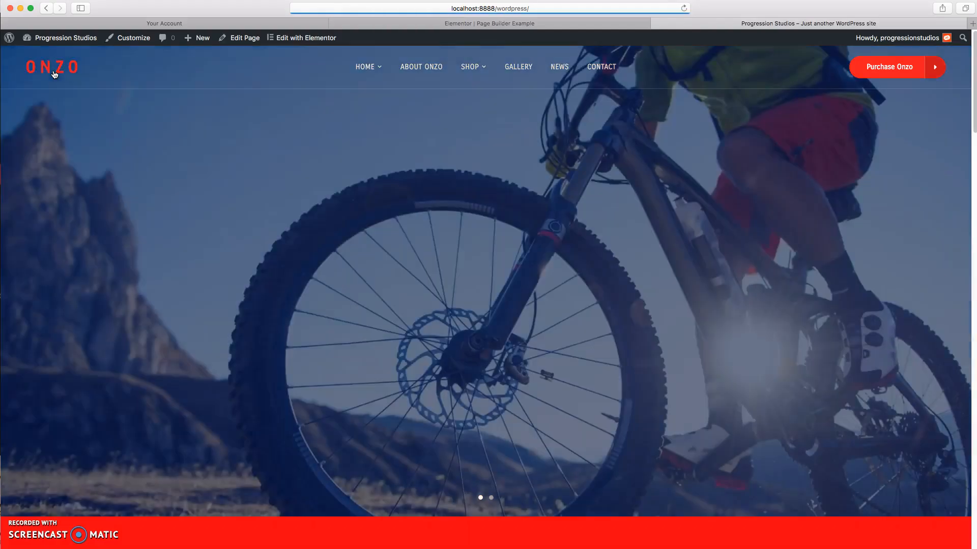
pyautogui.click(301, 36)
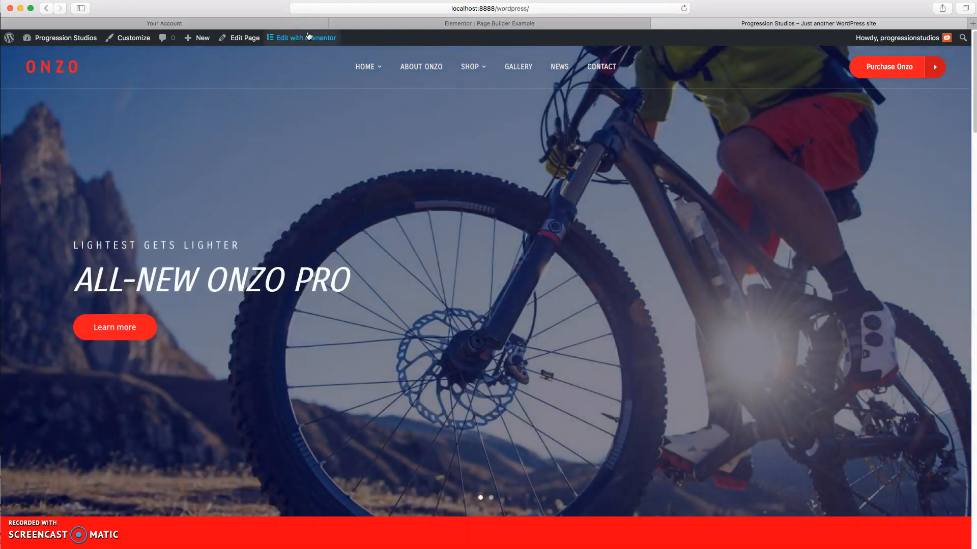
pyautogui.click(283, 35)
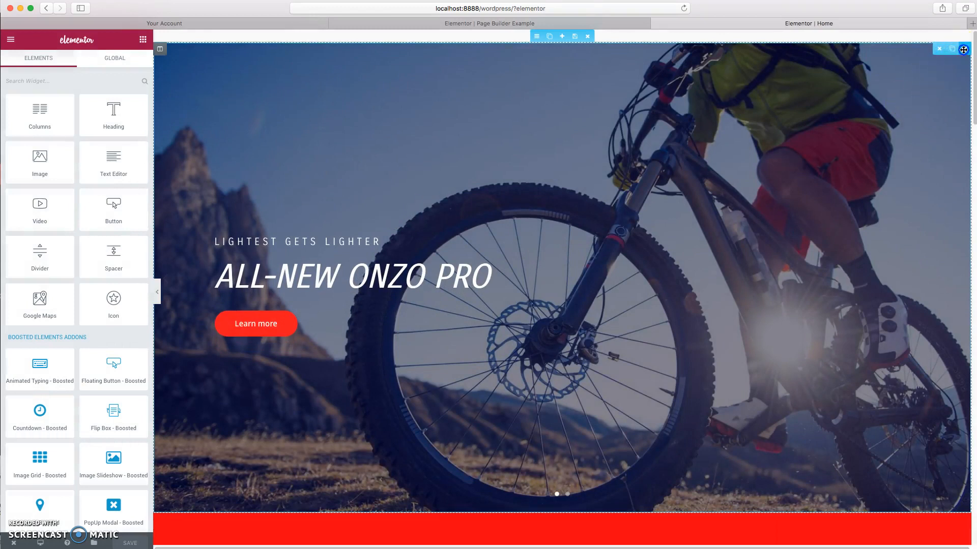
pyautogui.click(963, 49)
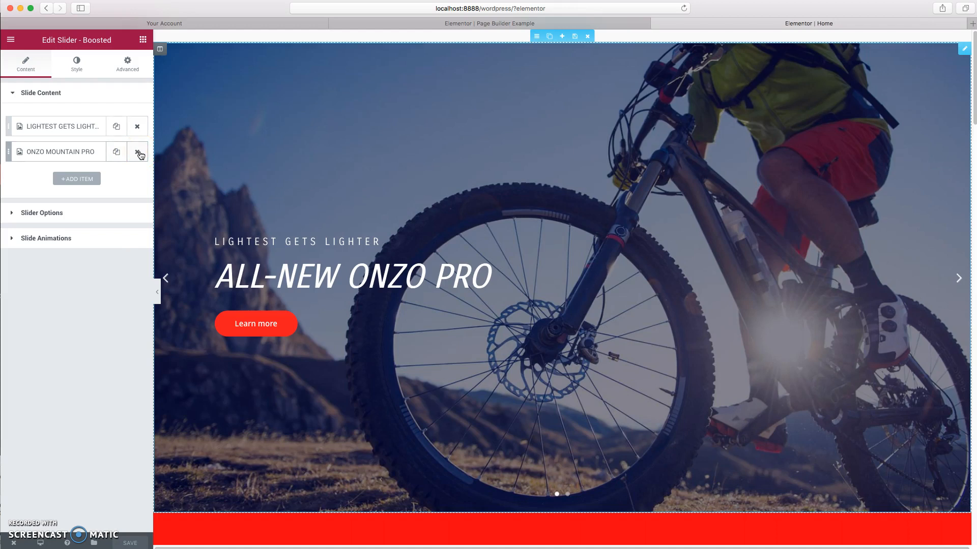
pyautogui.click(71, 133)
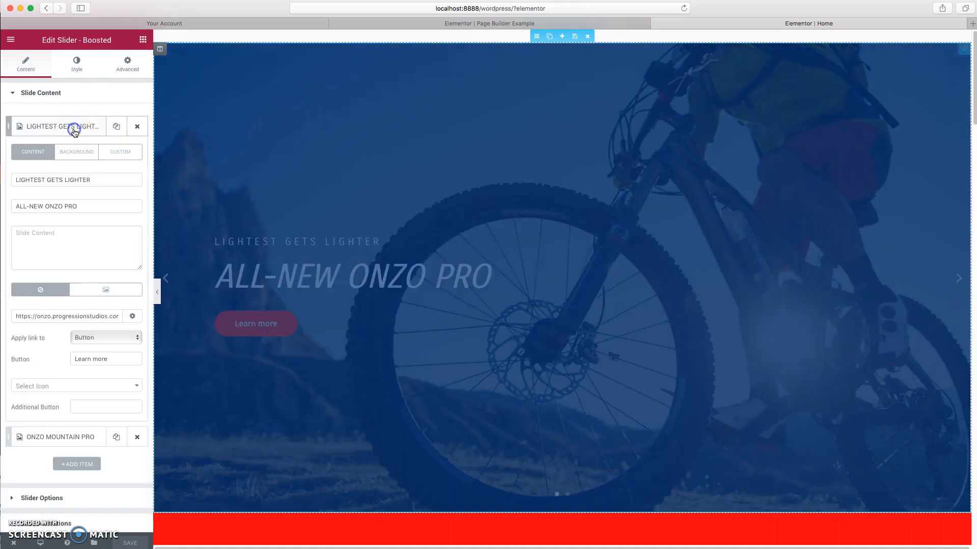
# Add the address-book-o icon to the first slide's button and set its icon spacing to 4.
pyautogui.moveTo(105, 178); pyautogui.dragTo(18, 175)
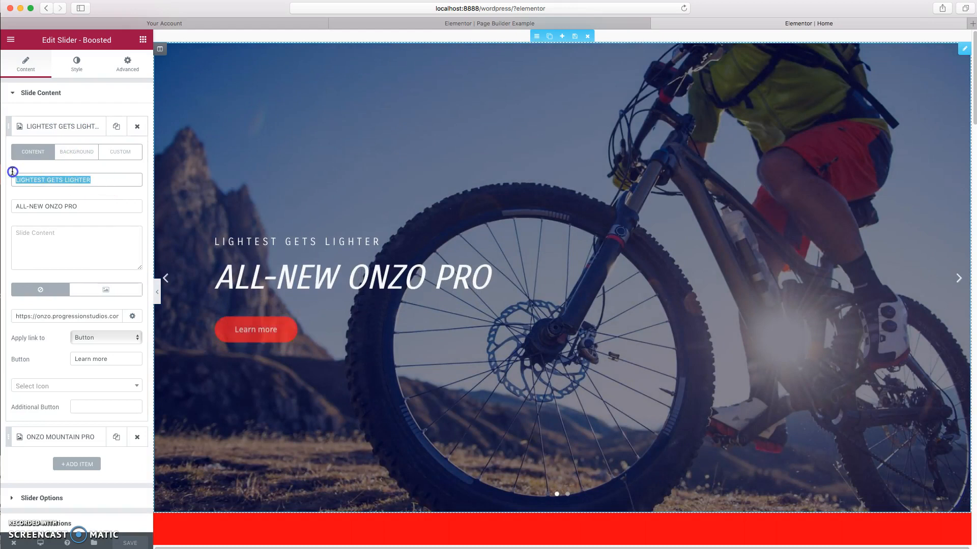
pyautogui.moveTo(102, 206); pyautogui.dragTo(17, 207)
pyautogui.click(75, 241)
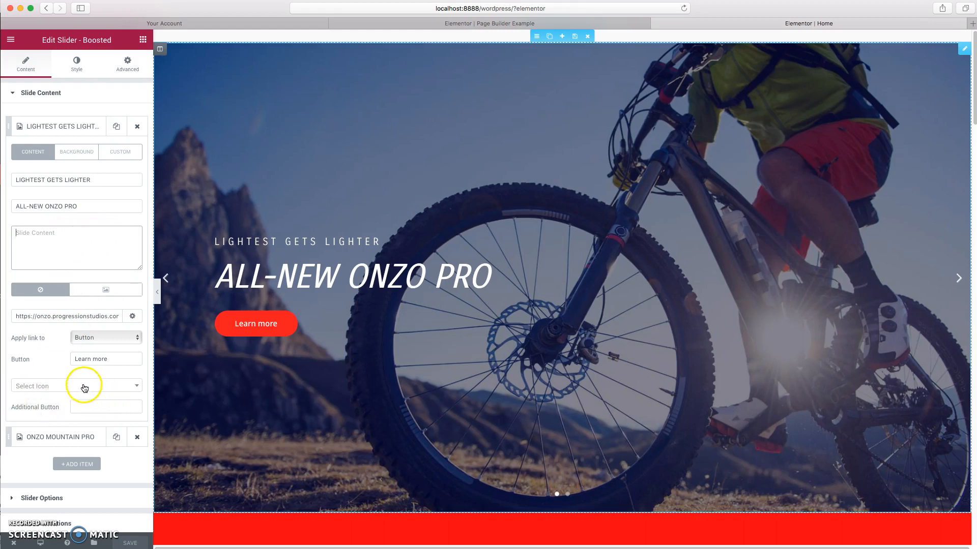
pyautogui.click(80, 387)
pyautogui.click(70, 438)
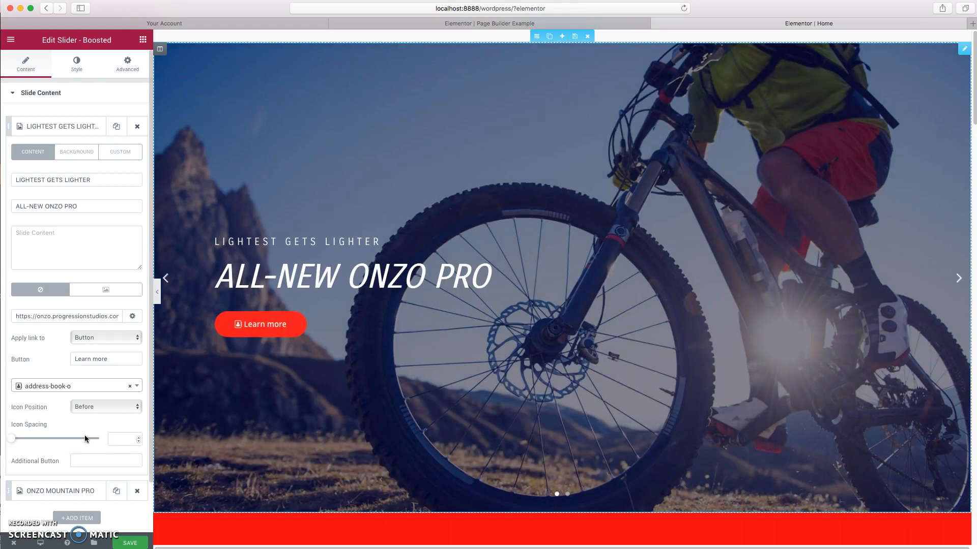
pyautogui.click(14, 441)
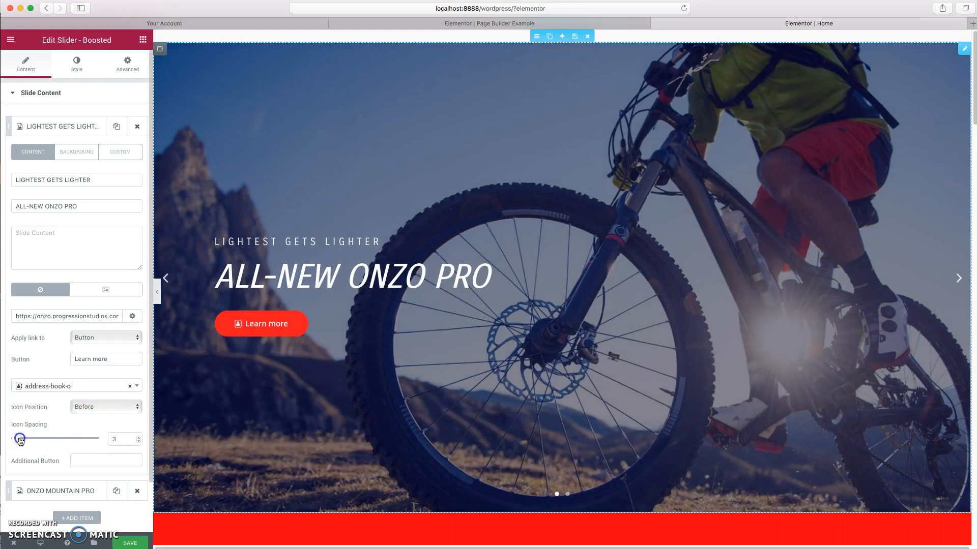
# Change the first slide's upper text line to "EDIT SLIDER TEXT".
pyautogui.tripleClick(104, 183)
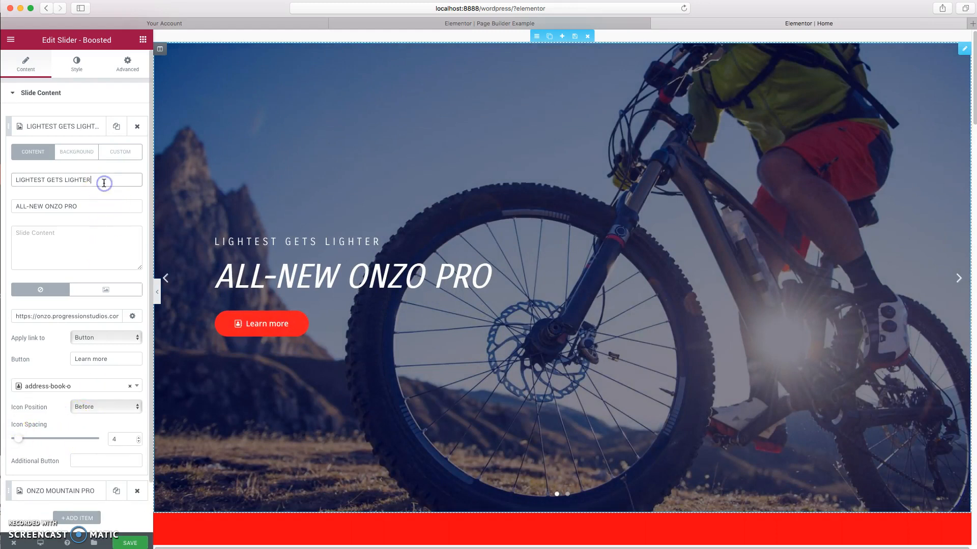
pyautogui.write('EDIT SLIDER TEXT')
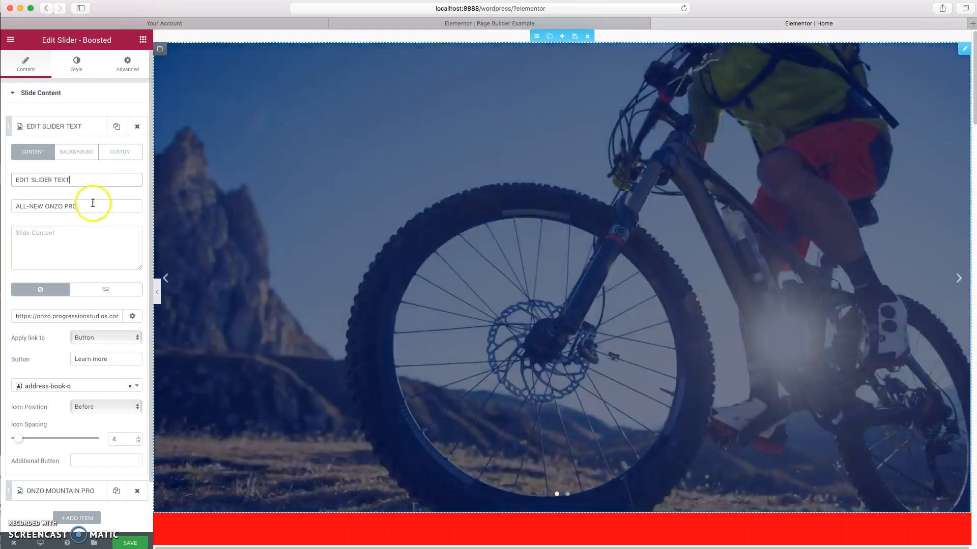
# Change the first slide's main title line to "SLIDER TITLE TEXT HERE".
pyautogui.click(93, 204)
pyautogui.tripleClick(94, 206)
pyautogui.write('SLIDER TITLE TEXT HERE')
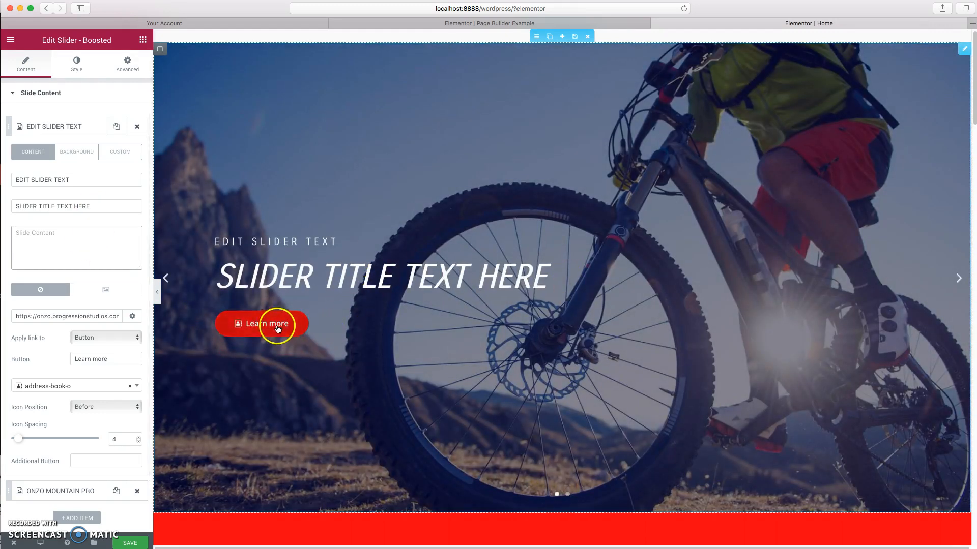
pyautogui.moveTo(17, 316); pyautogui.dragTo(187, 314)
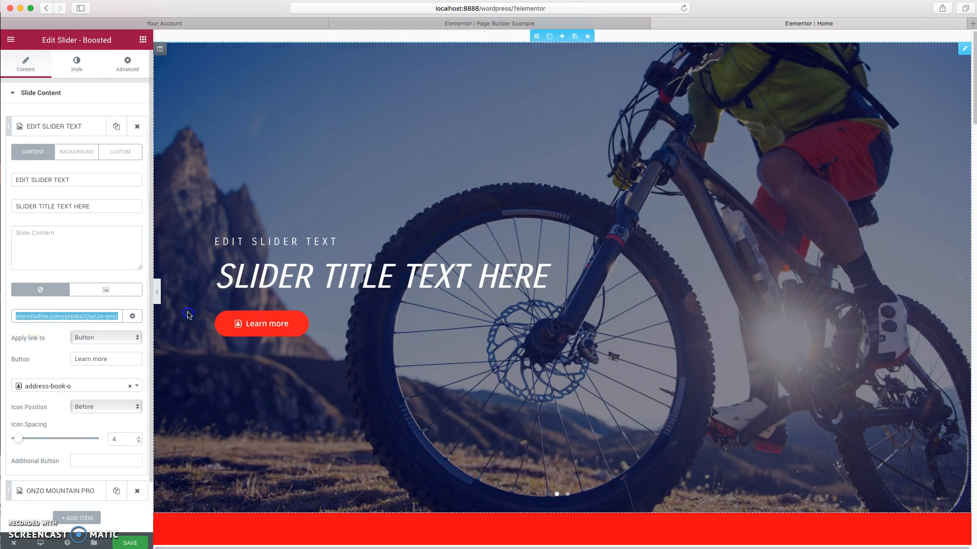
pyautogui.click(70, 239)
# Replace the first slide's background image with climb-1.jpg from the media library.
pyautogui.click(77, 153)
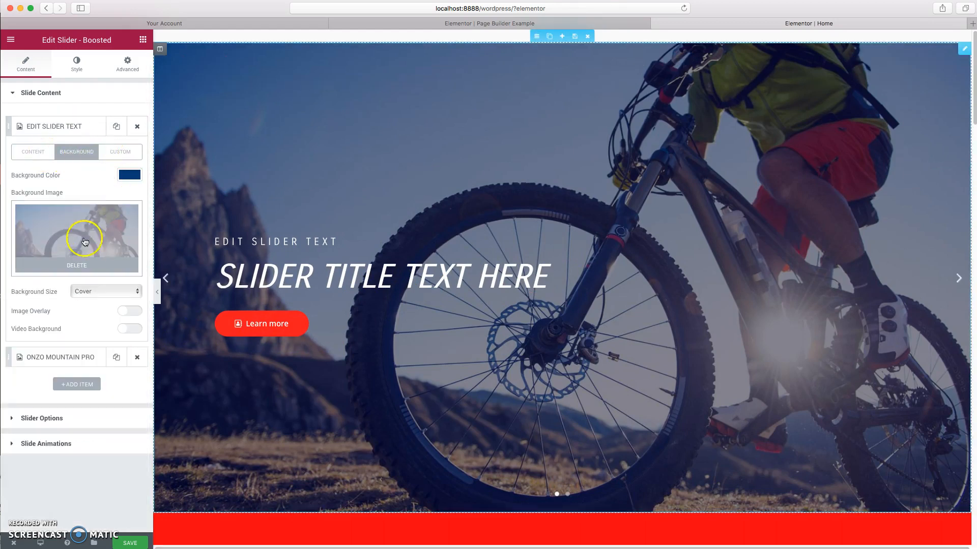
pyautogui.click(83, 238)
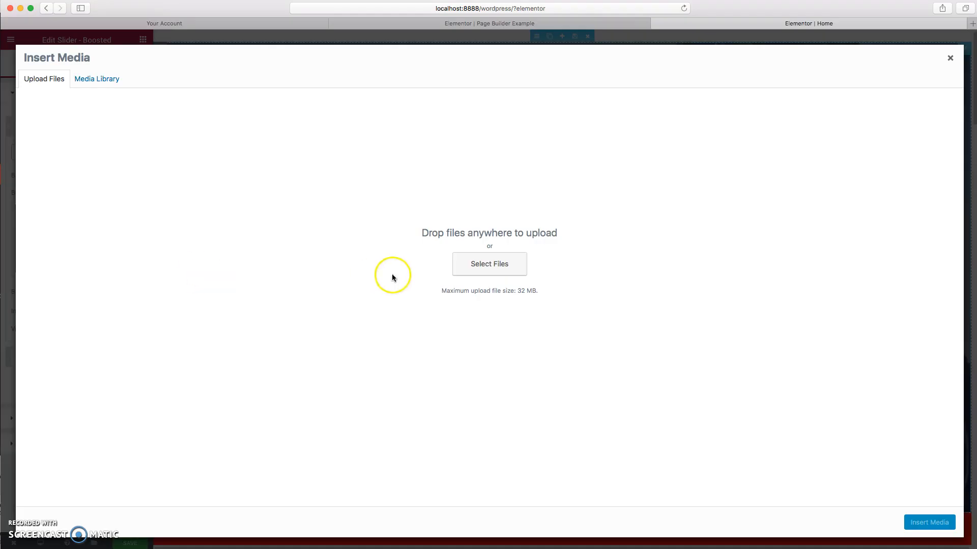
pyautogui.click(103, 79)
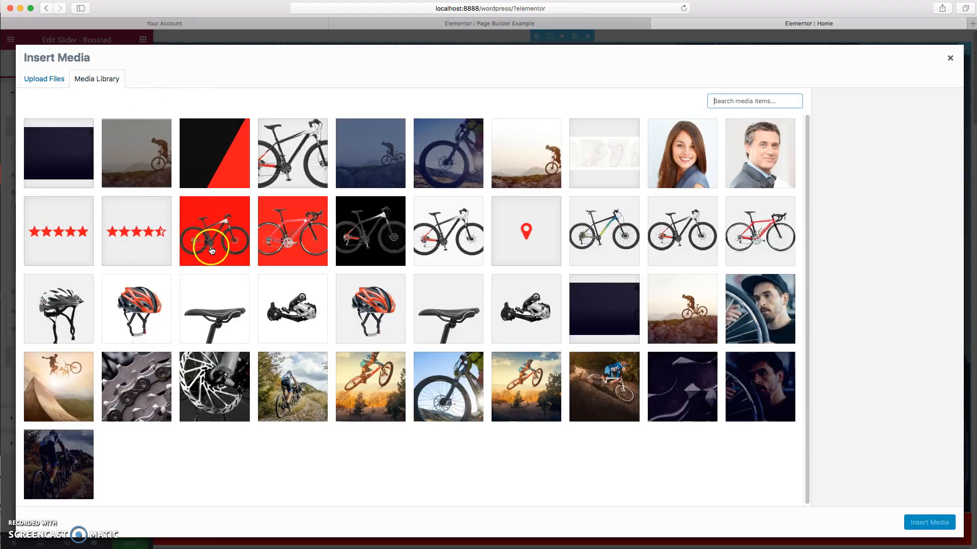
pyautogui.click(136, 163)
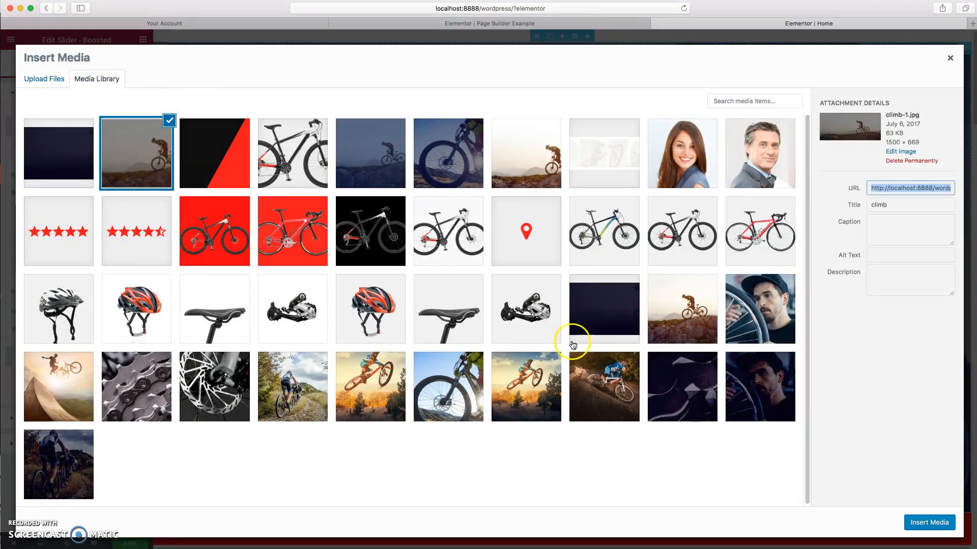
pyautogui.click(924, 527)
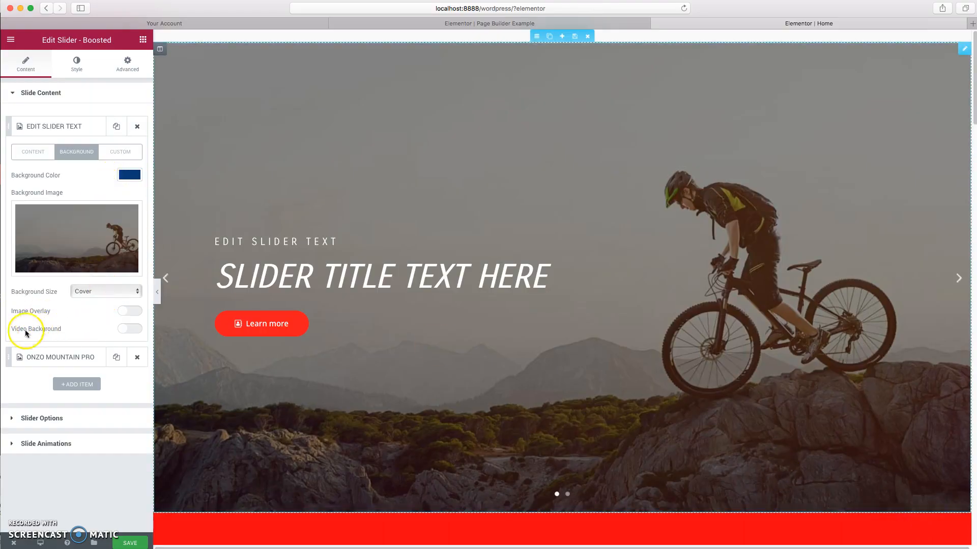
# Enable the image overlay on the first slide with the preset dark green colour, and collapse the slide's settings.
pyautogui.click(128, 313)
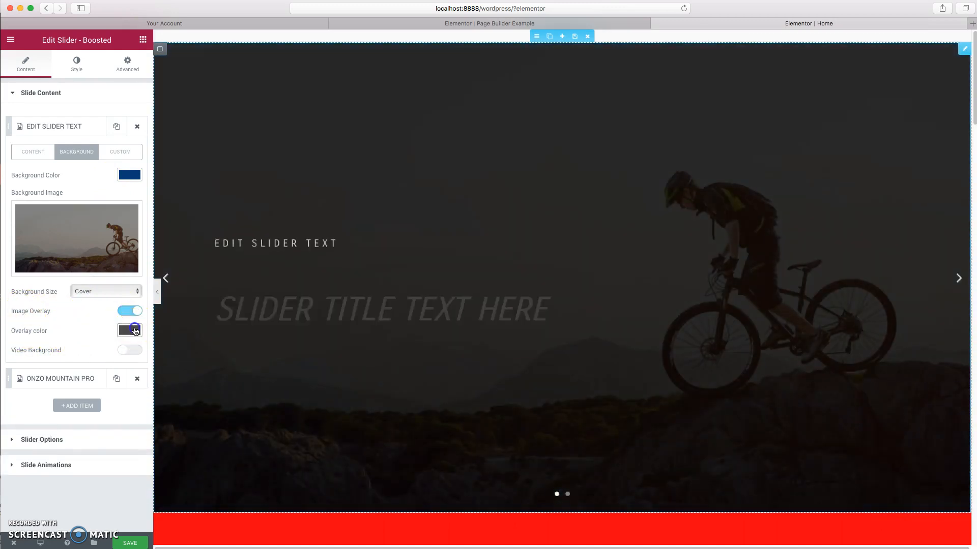
pyautogui.click(130, 331)
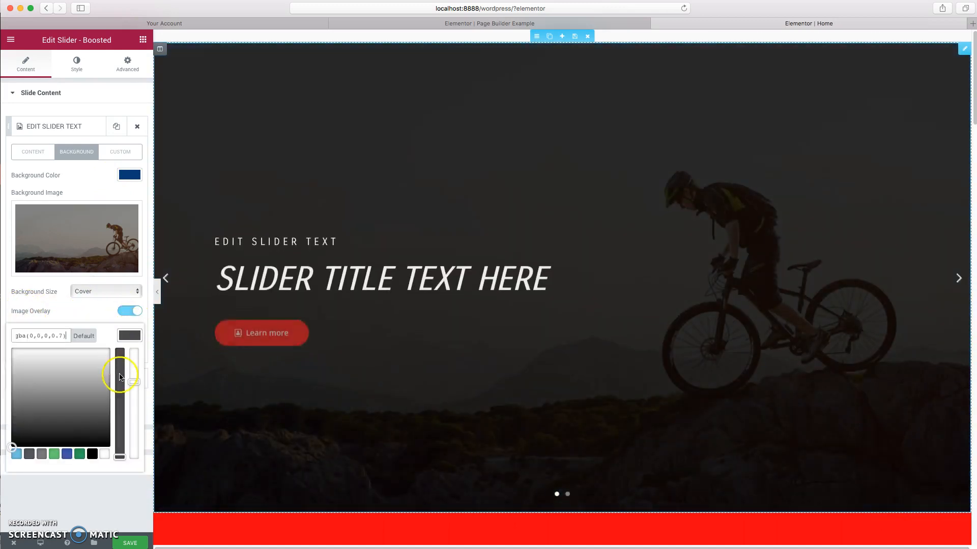
pyautogui.click(78, 454)
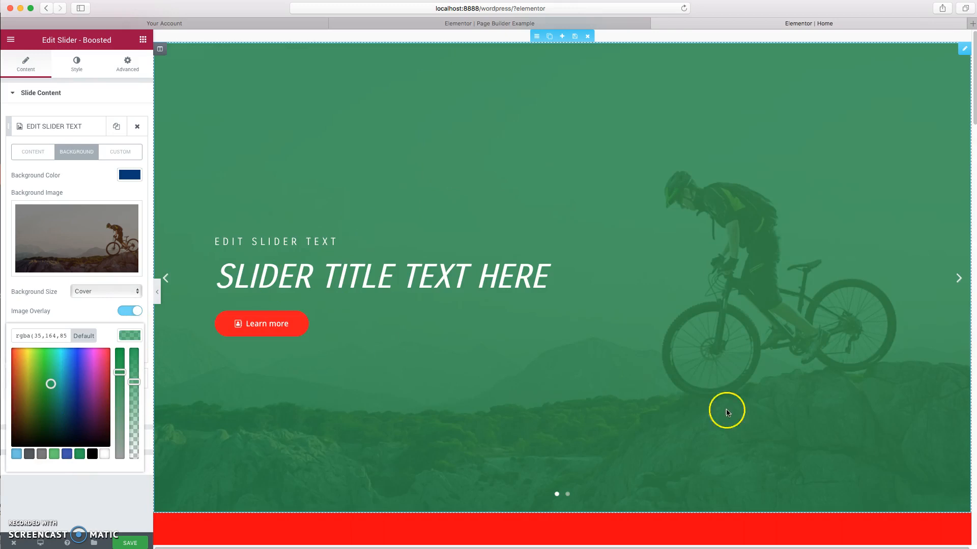
pyautogui.click(50, 304)
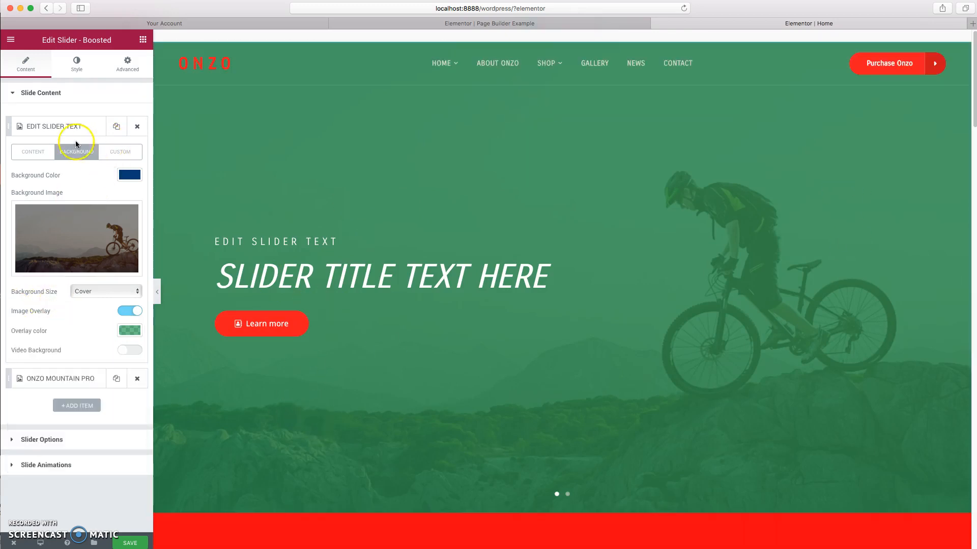
pyautogui.click(58, 128)
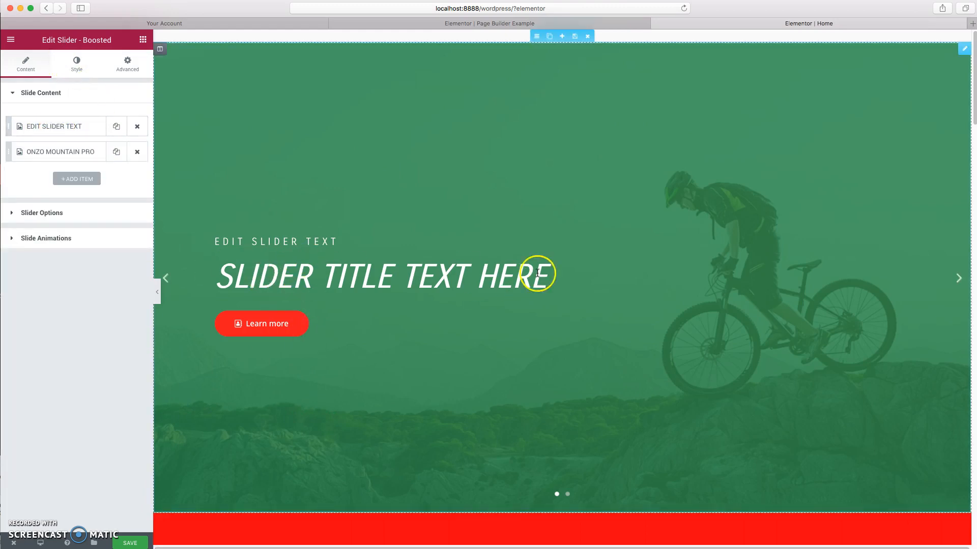
# Style the slider's content title with size 22 px, weight 700 and the Bowlby One font family.
pyautogui.click(80, 71)
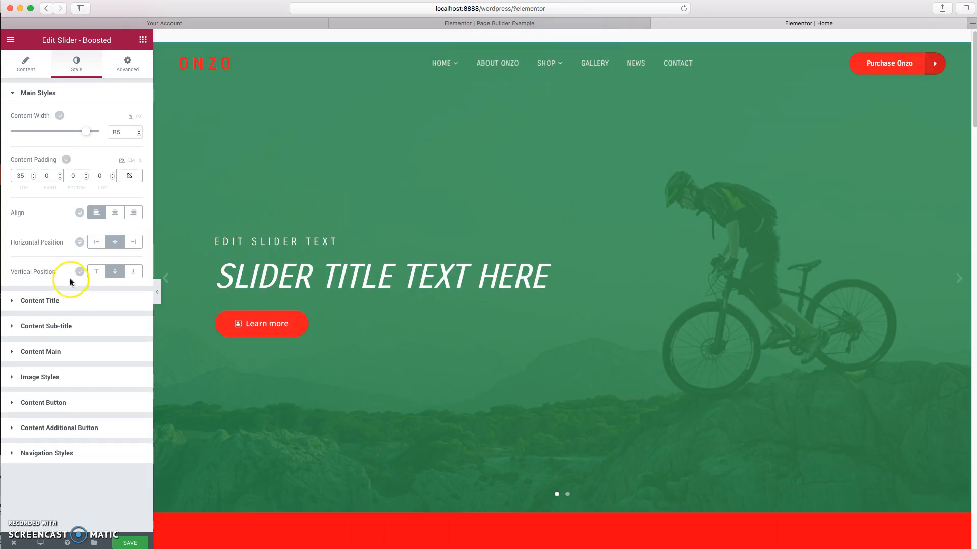
pyautogui.click(59, 300)
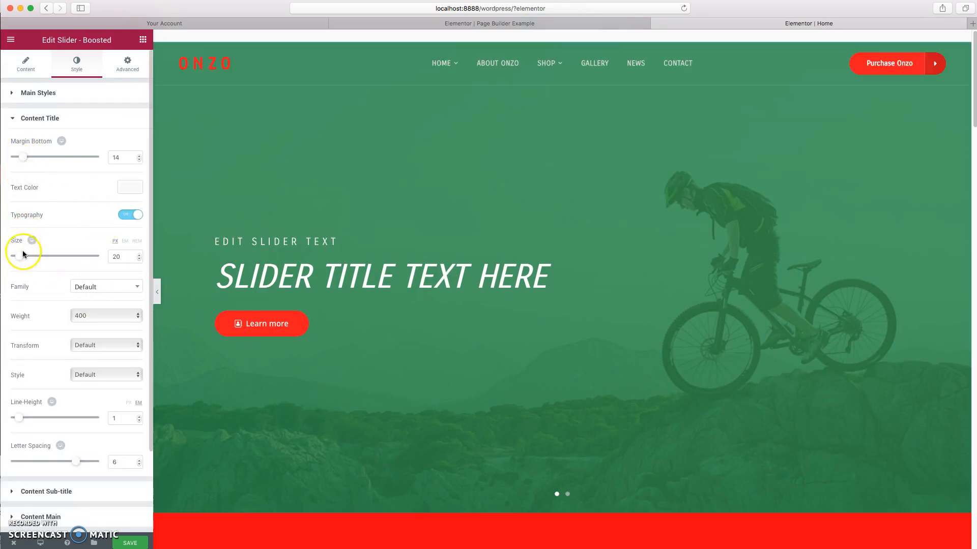
pyautogui.moveTo(26, 259)
pyautogui.mouseDown()
pyautogui.moveTo(41, 258)
pyautogui.moveTo(24, 266)
pyautogui.mouseUp()
pyautogui.click(84, 316)
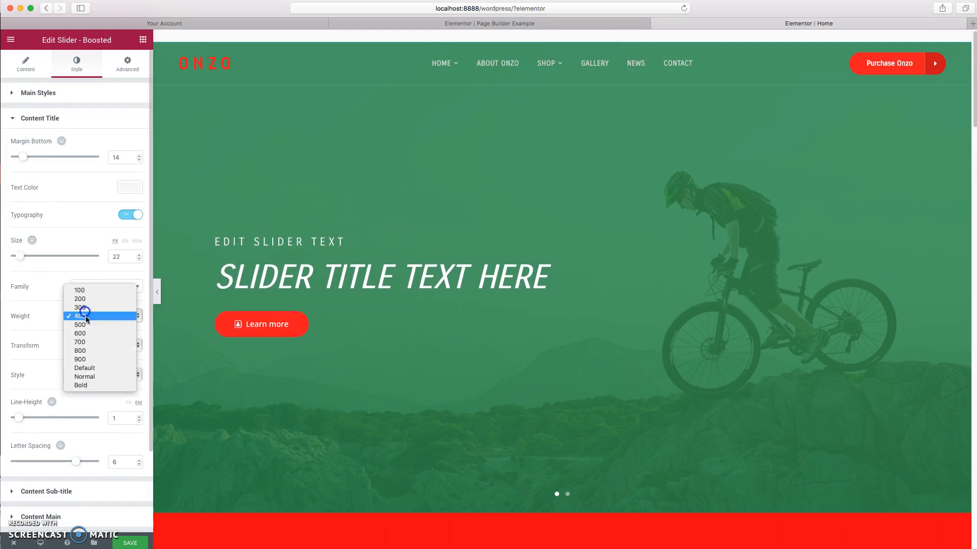
pyautogui.click(93, 342)
pyautogui.click(106, 283)
pyautogui.scroll(-15, 107, 362)
pyautogui.click(106, 361)
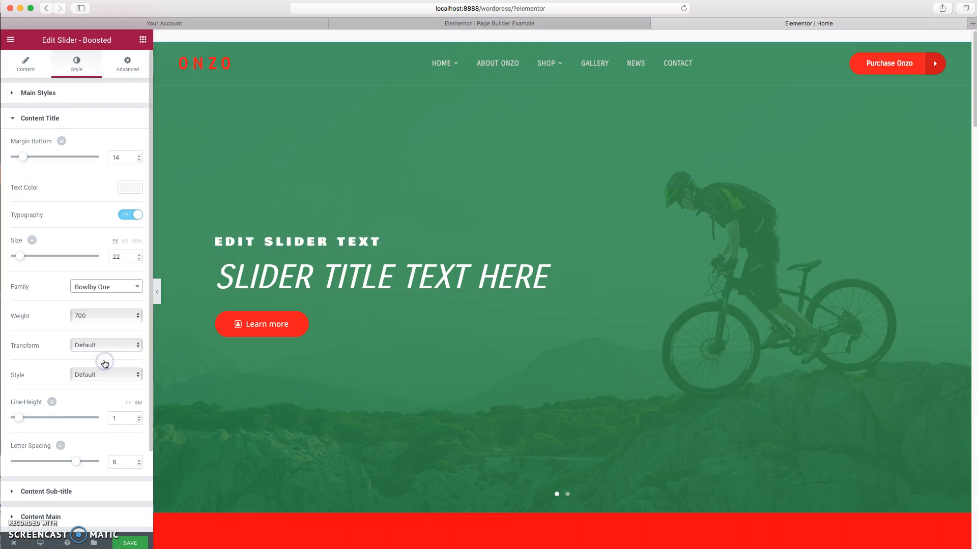
pyautogui.click(54, 122)
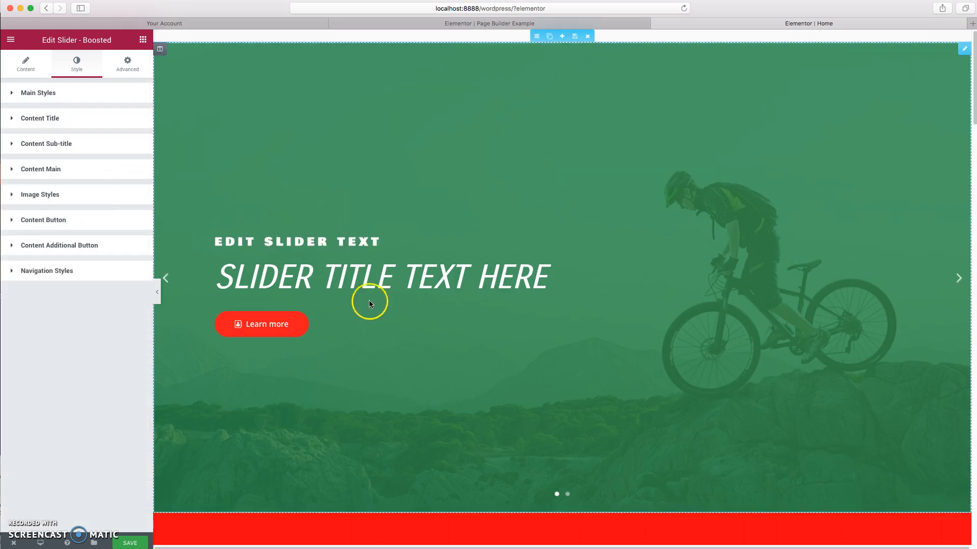
# Set the slider's content sub-title to a bottom margin of 73 and a font size of 88 px.
pyautogui.click(79, 145)
pyautogui.moveTo(28, 183); pyautogui.dragTo(76, 185)
pyautogui.moveTo(38, 282)
pyautogui.mouseDown()
pyautogui.moveTo(72, 282)
pyautogui.moveTo(39, 281)
pyautogui.moveTo(66, 282)
pyautogui.moveTo(49, 289)
pyautogui.mouseUp()
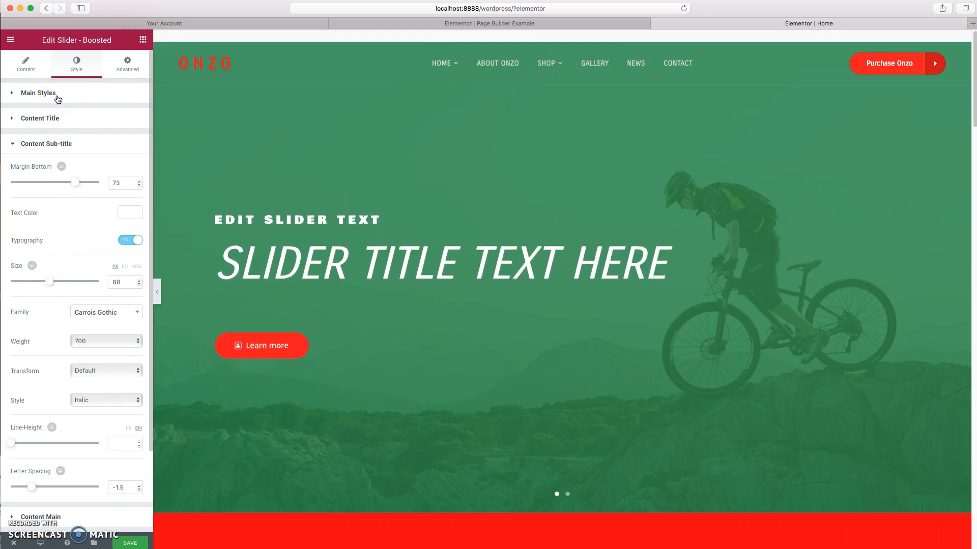
# Save the home page and open the live site at localhost:8888/wordpress/ in a new browser tab.
pyautogui.click(134, 543)
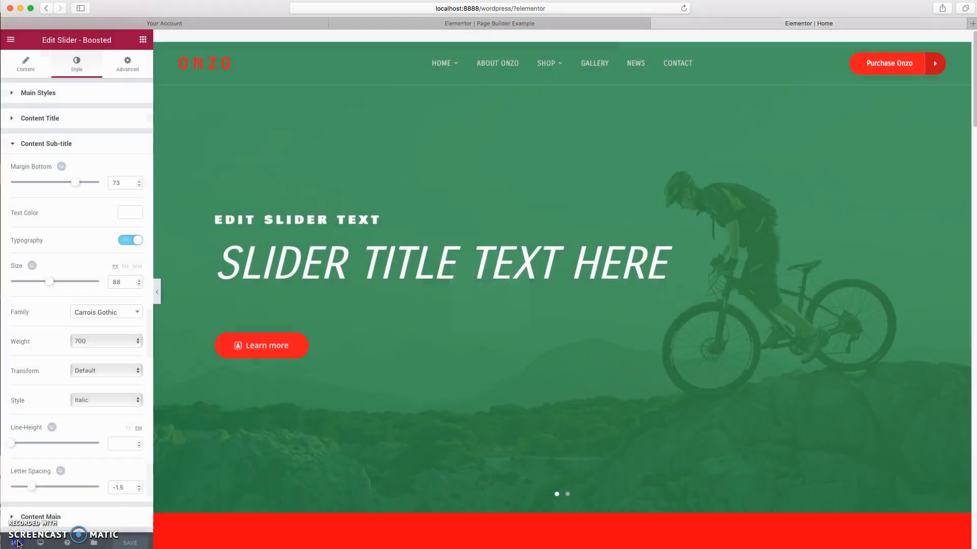
pyautogui.press('super+t')
pyautogui.write('localhost:8888/wordpress/')
pyautogui.press('Return')
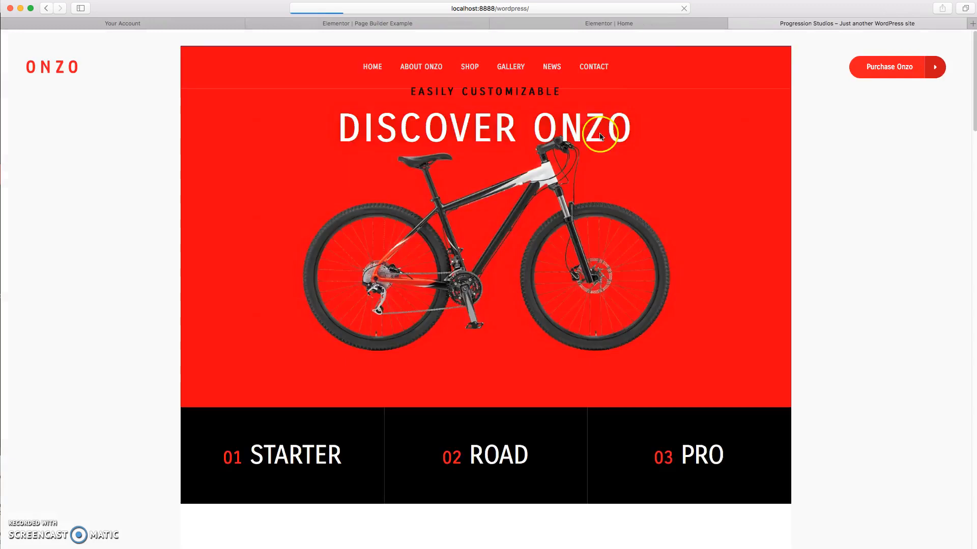